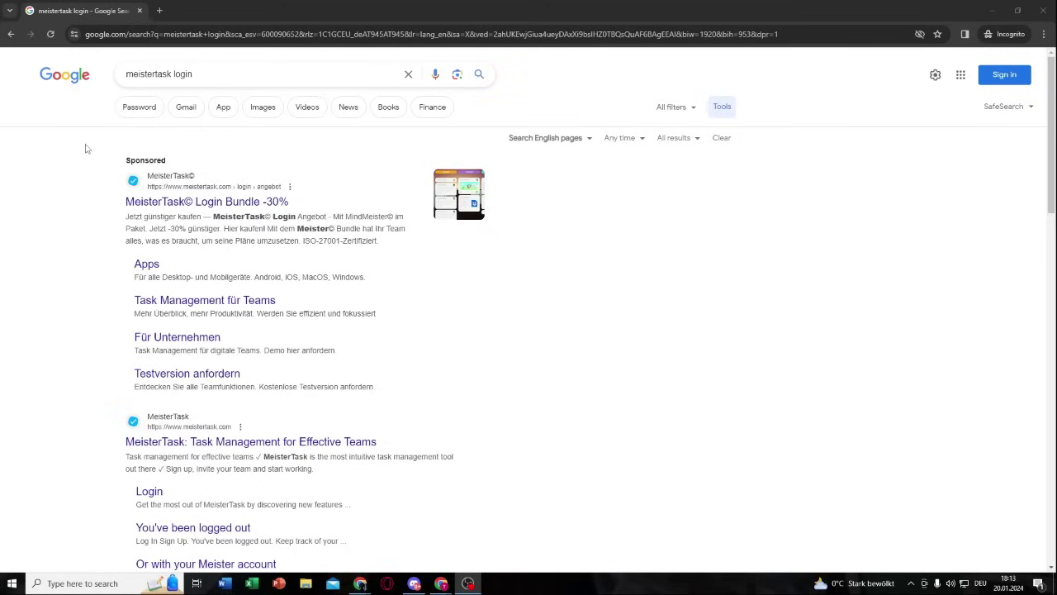
# Step: Look at the MeisterTask website and its sign-up form, then return to the signed-in dashboard window
pyautogui.click(136, 443)
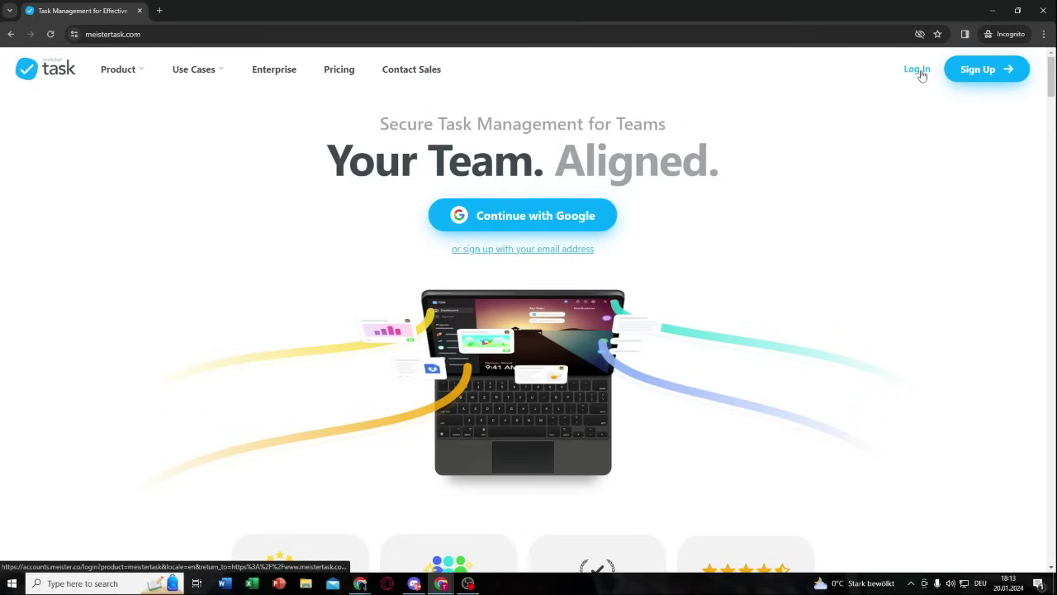
pyautogui.click(991, 83)
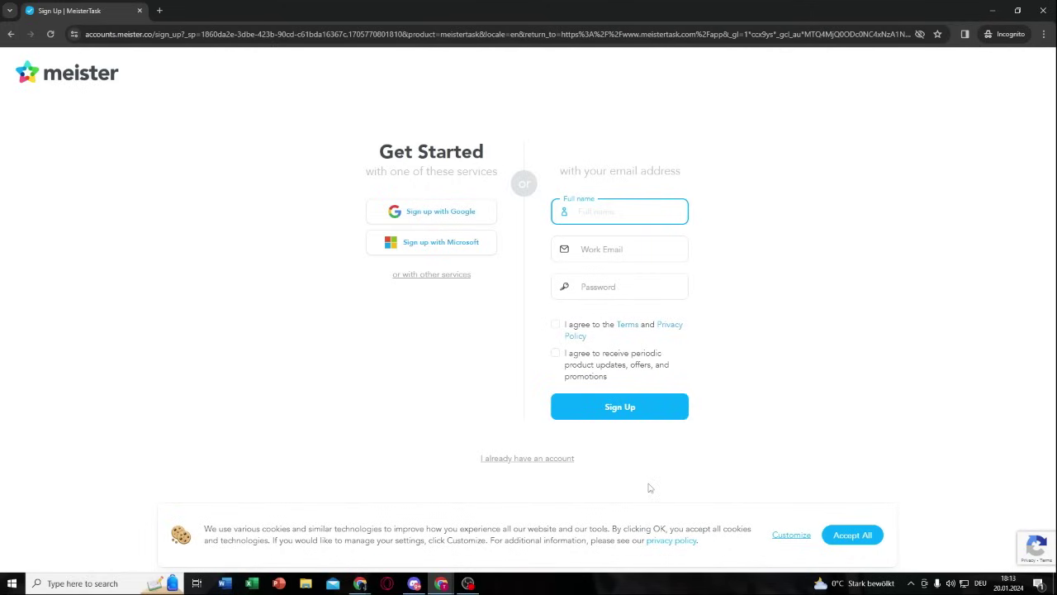
pyautogui.moveTo(443, 578)
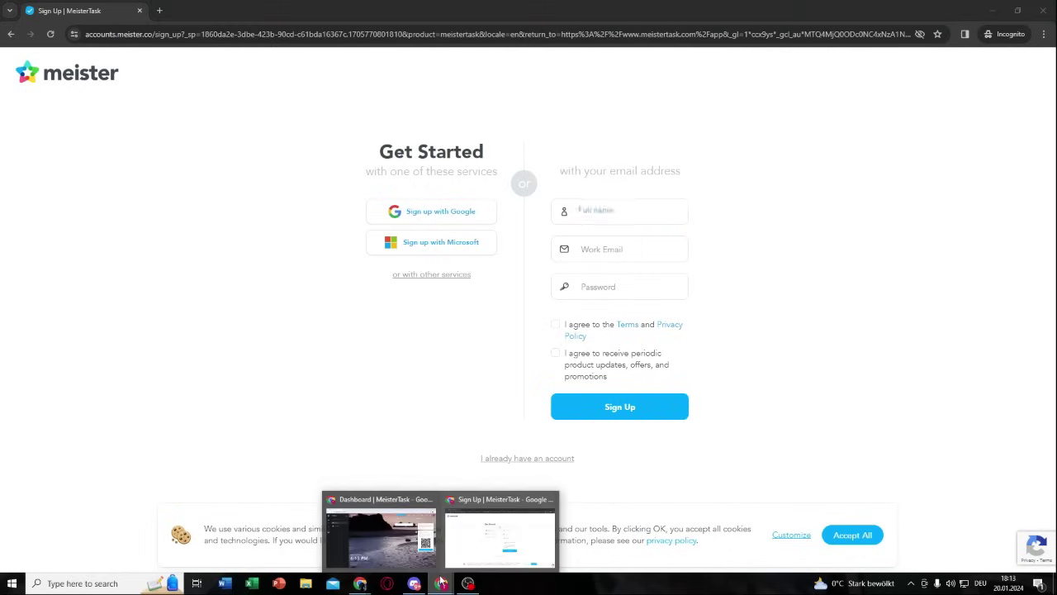
pyautogui.click(380, 533)
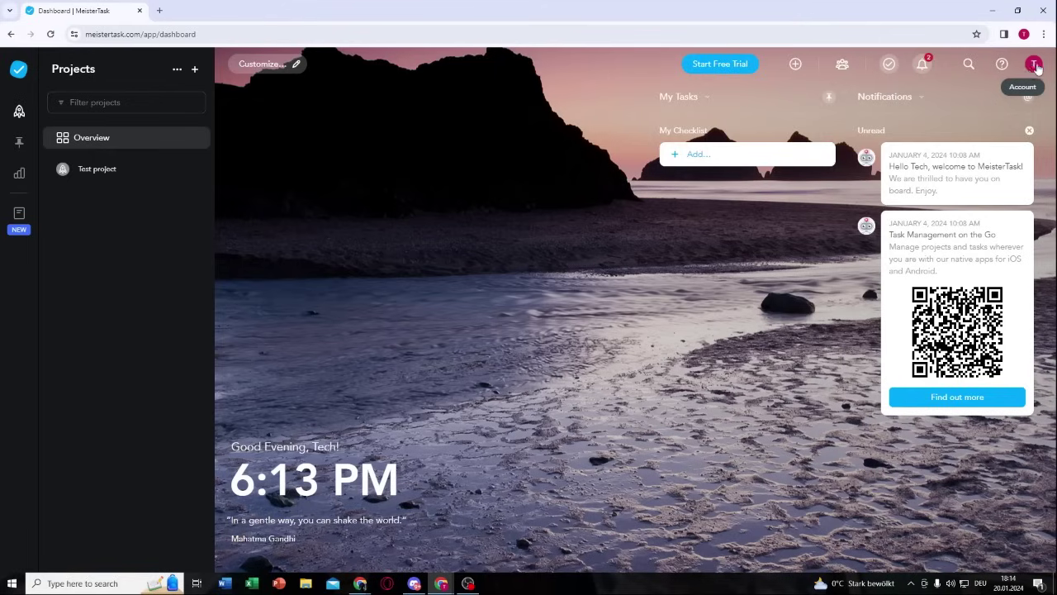
# Step: Close the notifications and My Tasks panels and bring up the new-project menu beside Projects
pyautogui.click(923, 65)
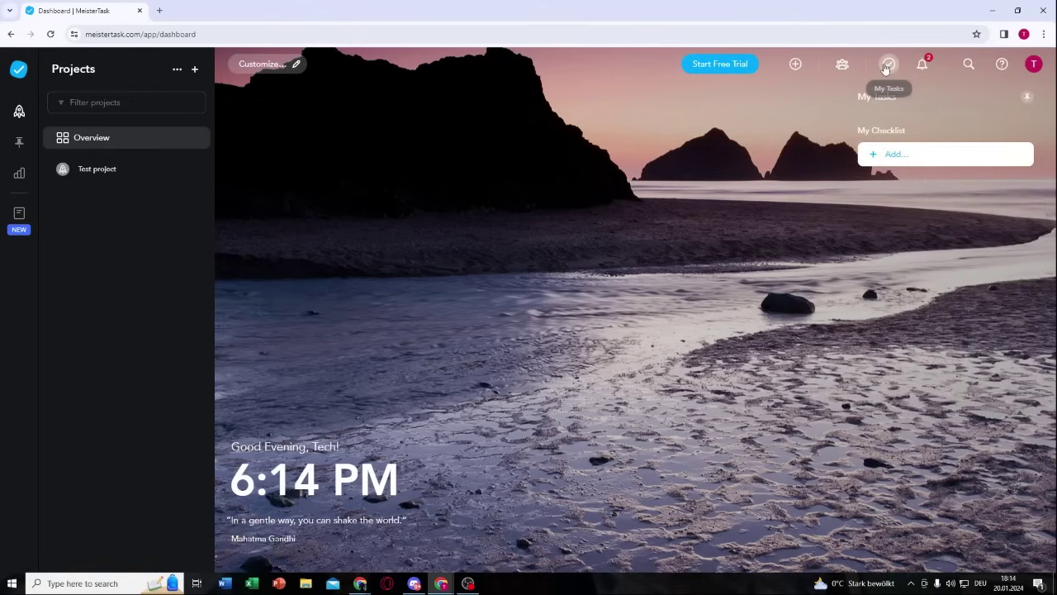
pyautogui.click(886, 66)
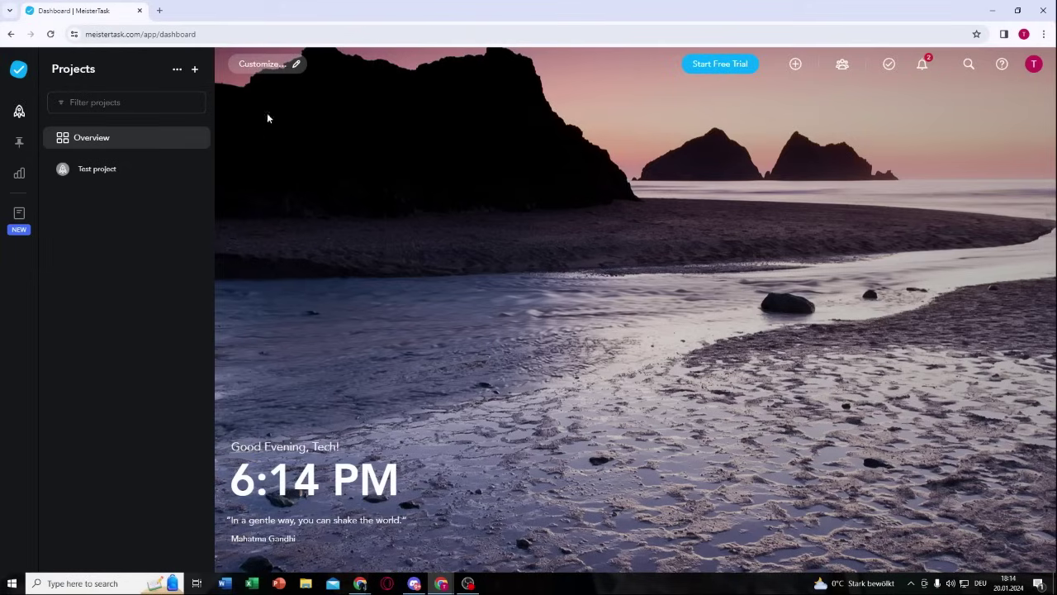
pyautogui.moveTo(52, 68); pyautogui.dragTo(96, 70)
pyautogui.click(104, 69)
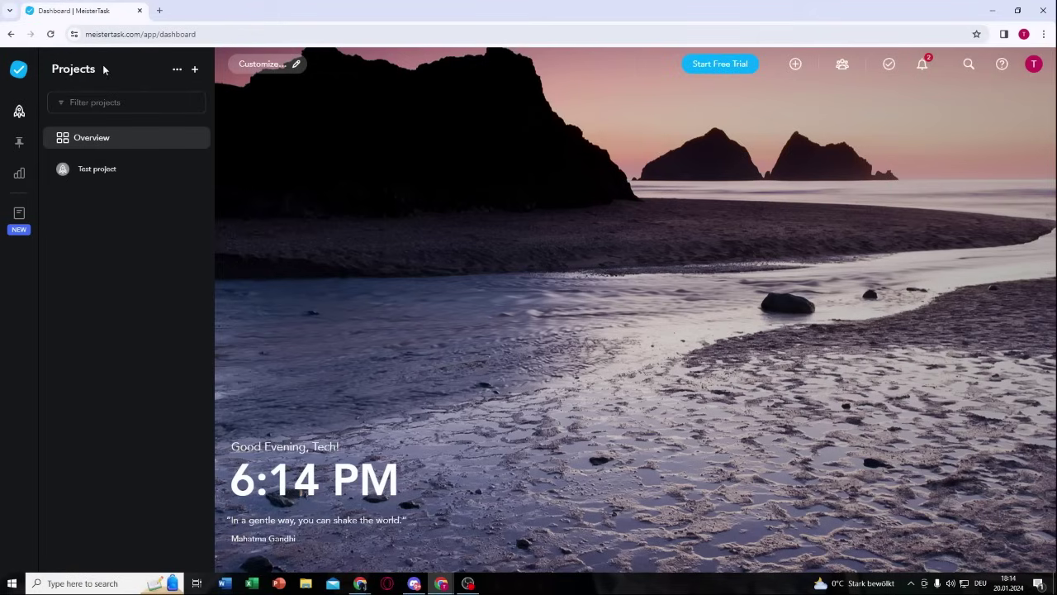
pyautogui.click(195, 71)
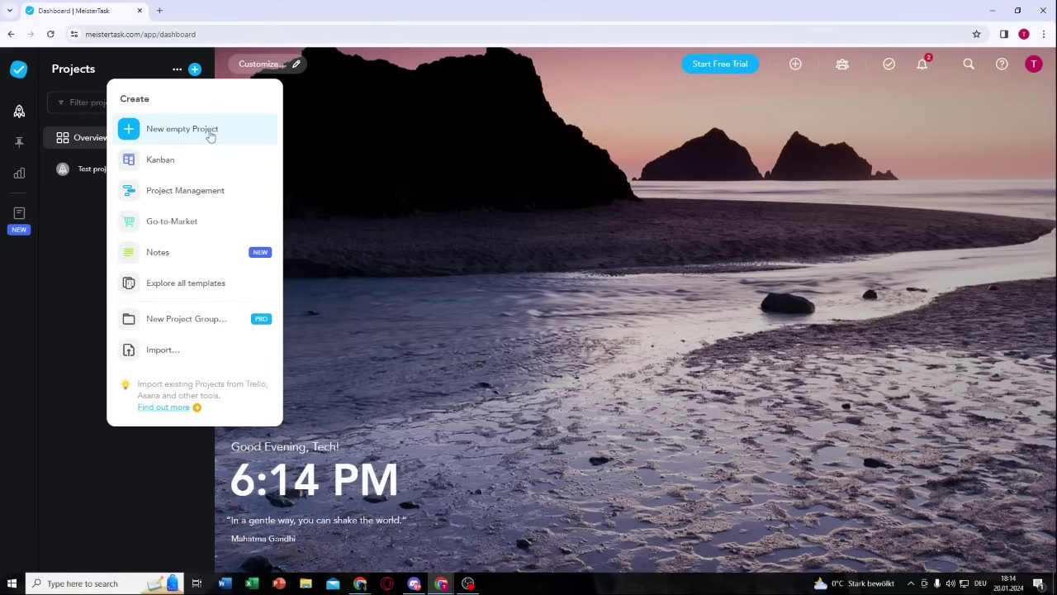
# Step: Create a new empty project named 'Test A'
pyautogui.click(165, 130)
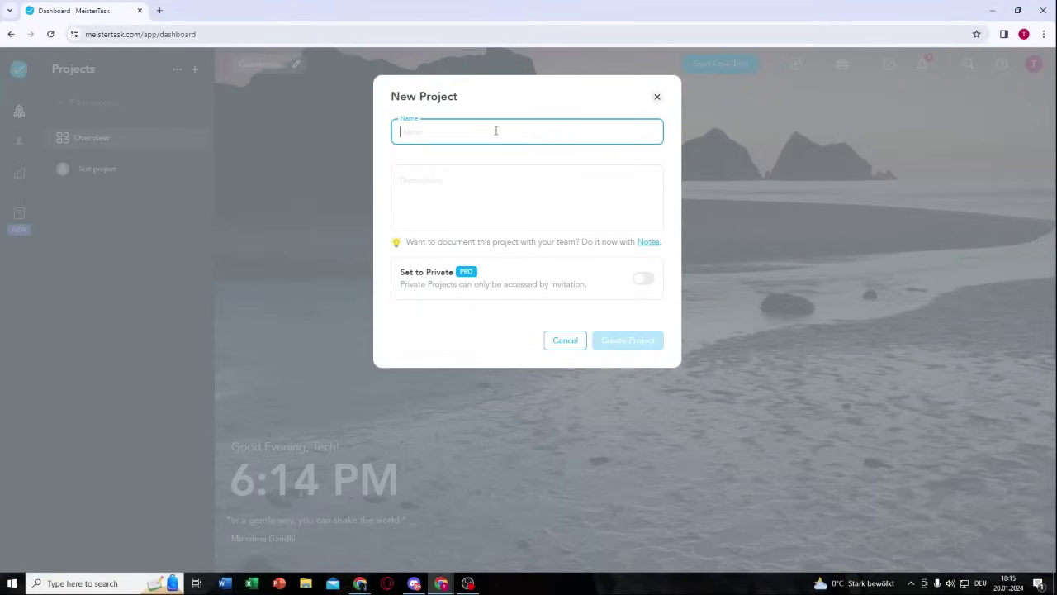
pyautogui.write('Test')
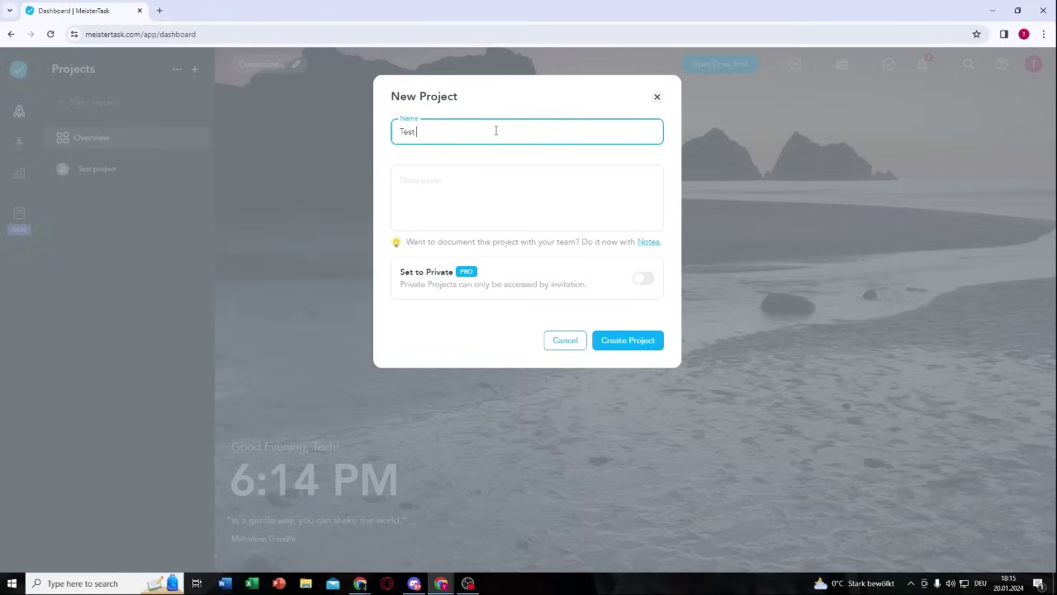
pyautogui.write(' A')
pyautogui.click(455, 180)
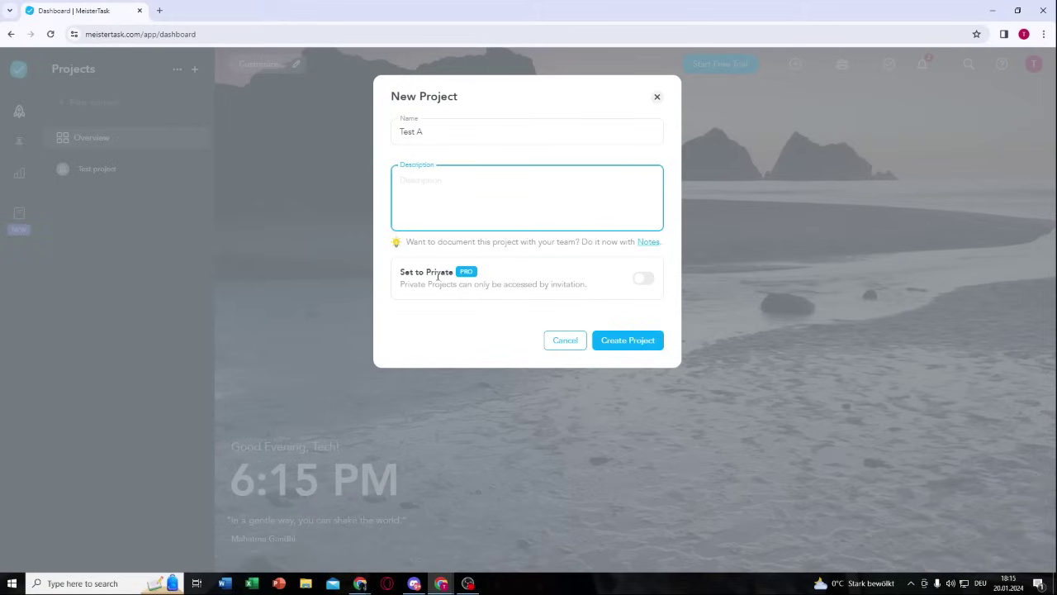
pyautogui.moveTo(454, 274); pyautogui.dragTo(426, 273)
pyautogui.click(450, 300)
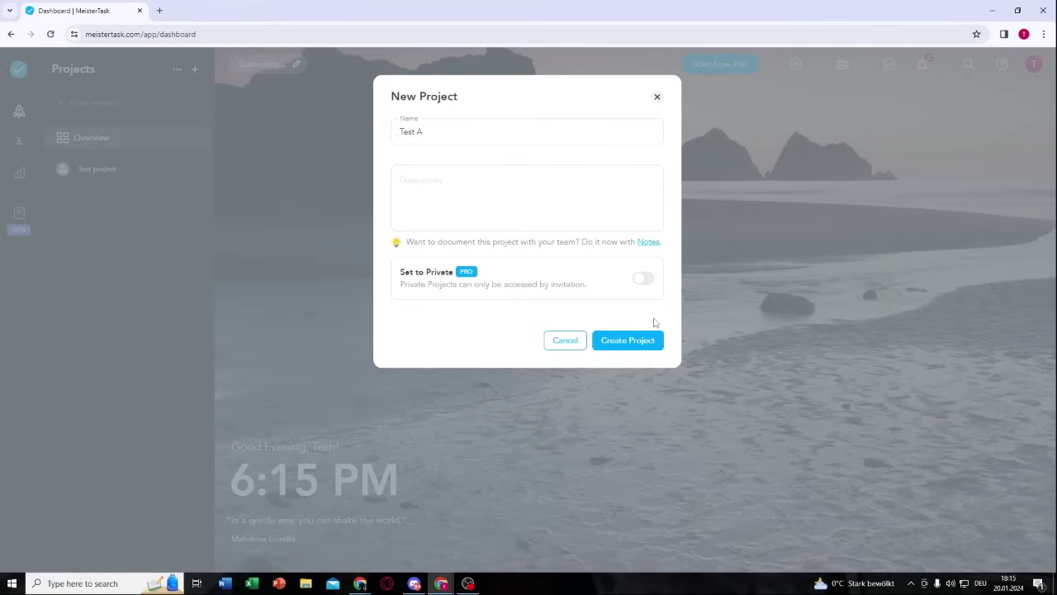
pyautogui.click(642, 344)
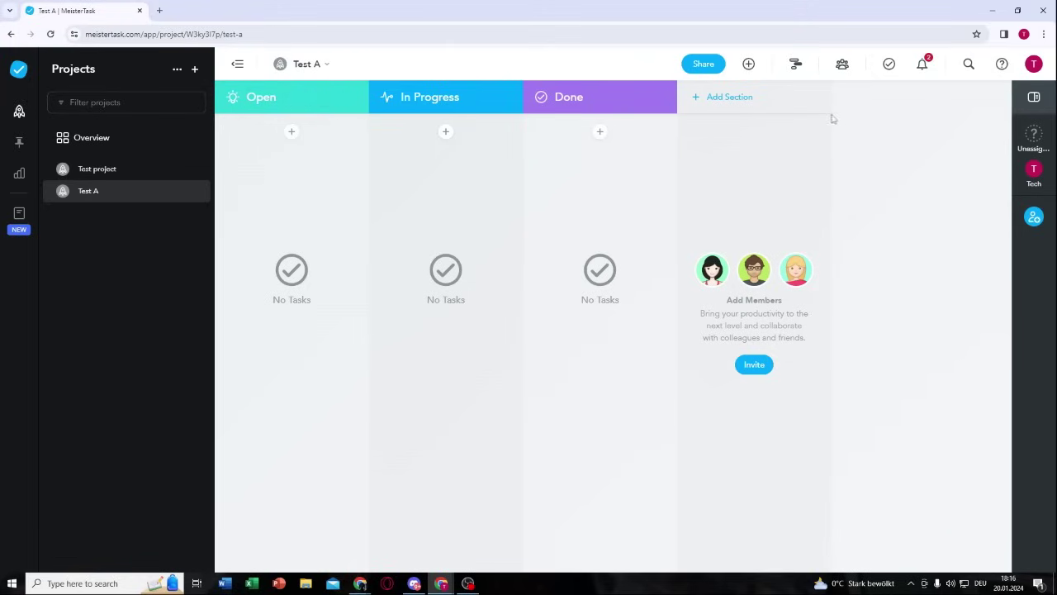
# Step: Add a 'Paid' section to the Test A board and position it after Done
pyautogui.click(723, 99)
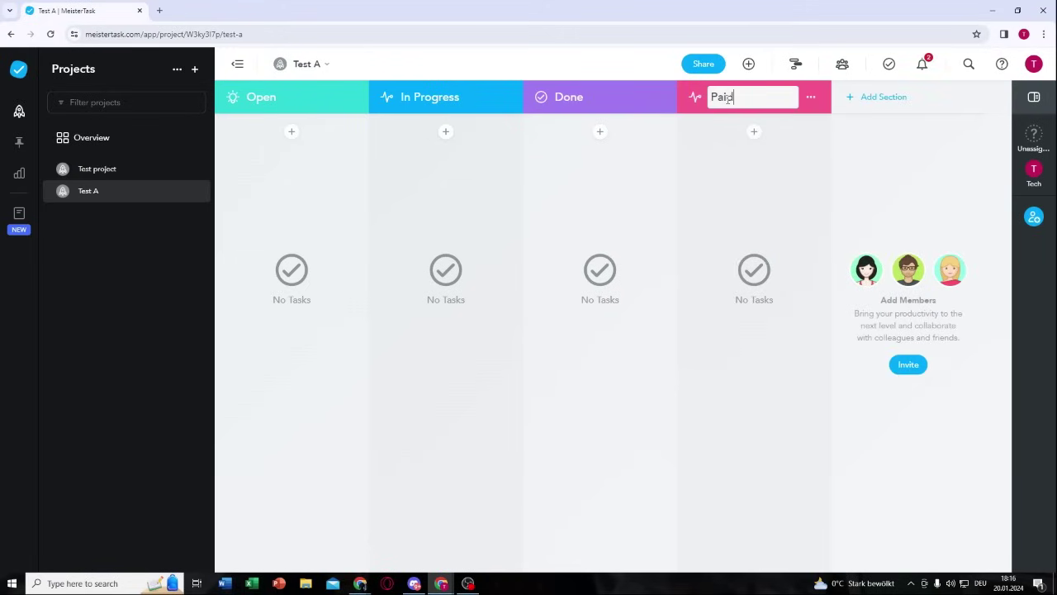
pyautogui.press('Return')
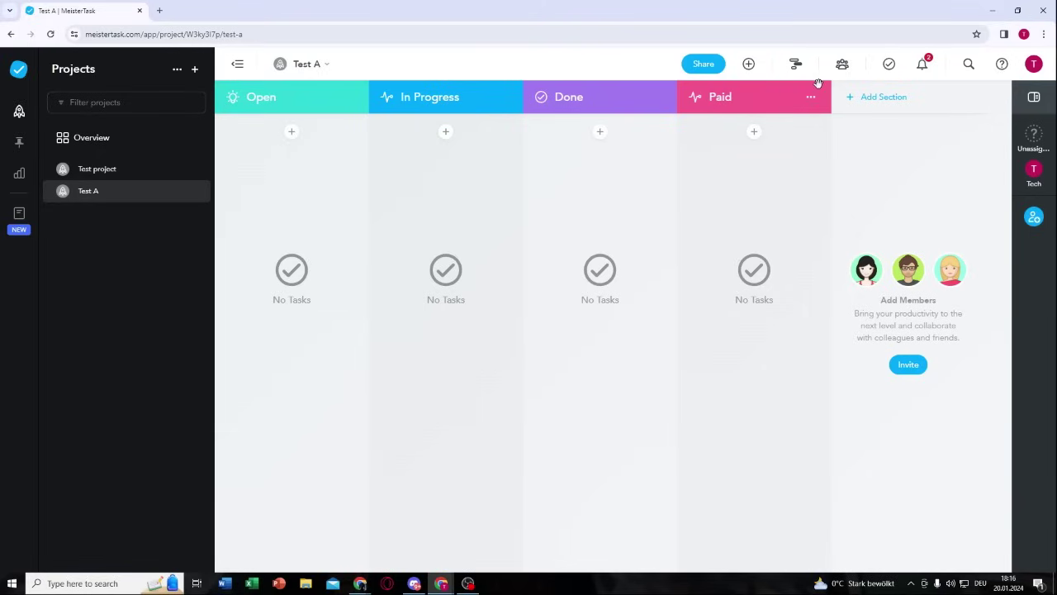
pyautogui.moveTo(809, 94); pyautogui.dragTo(570, 91)
pyautogui.click(335, 83)
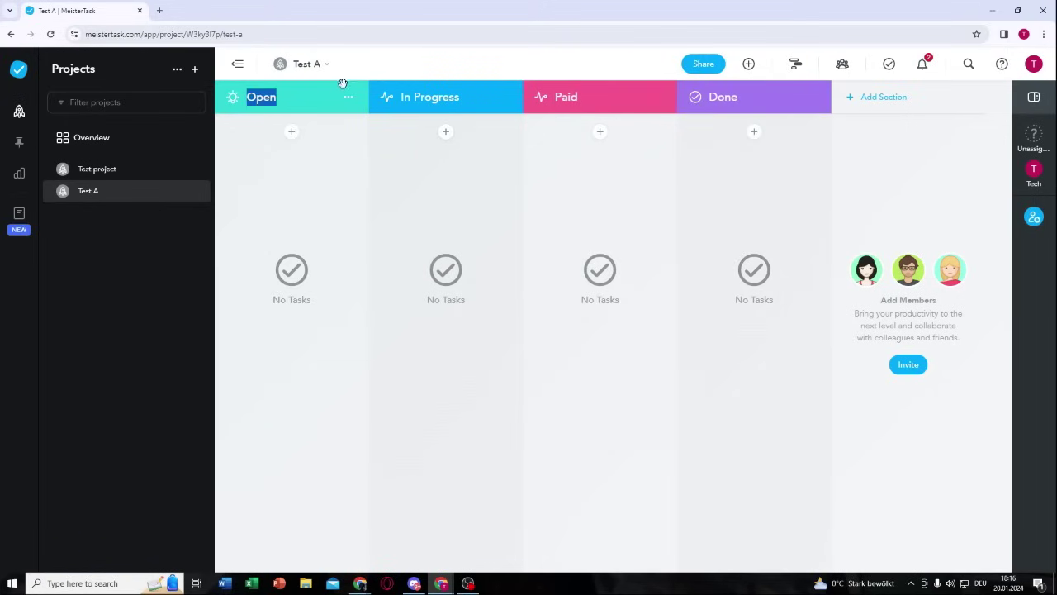
pyautogui.moveTo(343, 82)
pyautogui.mouseDown()
pyautogui.moveTo(503, 80)
pyautogui.moveTo(326, 91)
pyautogui.mouseUp()
pyautogui.moveTo(653, 90); pyautogui.dragTo(810, 91)
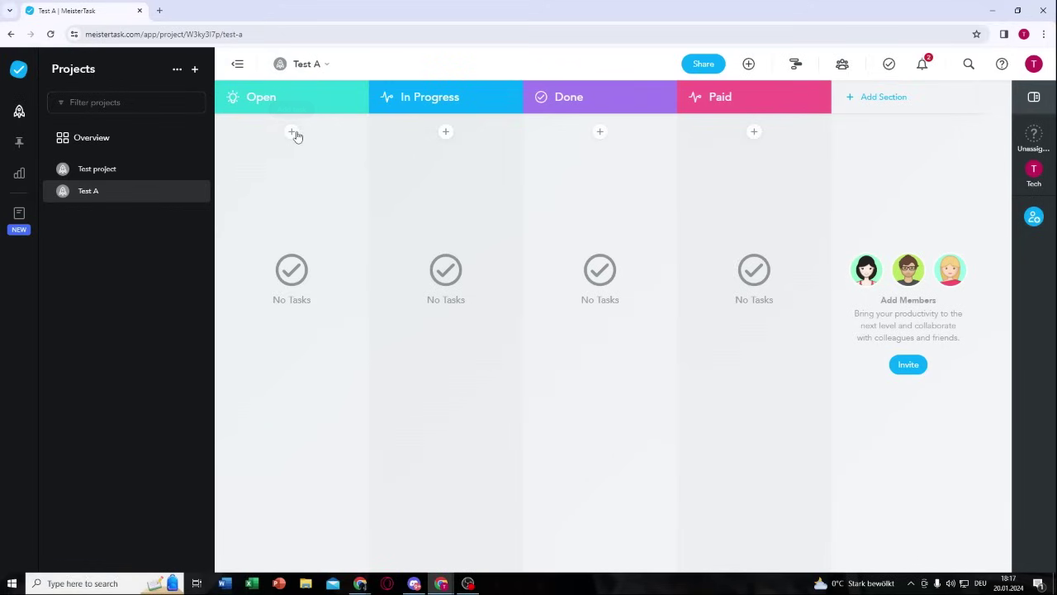
# Step: Add a task named 'Task Test' to the Open section
pyautogui.click(294, 133)
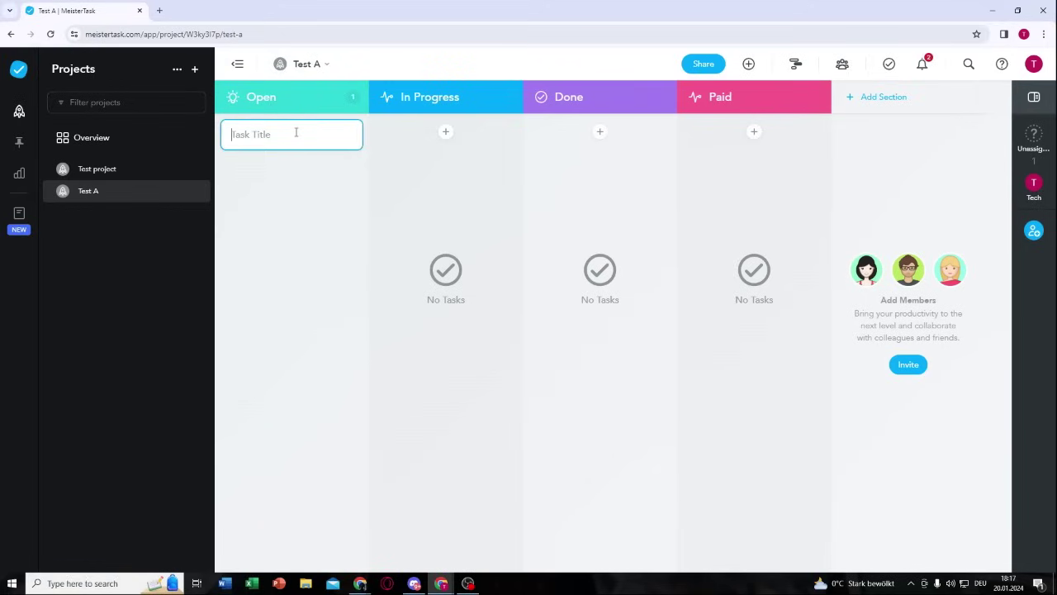
pyautogui.write('Task Test')
pyautogui.press('Return')
# Step: Drag Task Test through In Progress, Done and Paid, then back to Open
pyautogui.moveTo(303, 152); pyautogui.dragTo(455, 201)
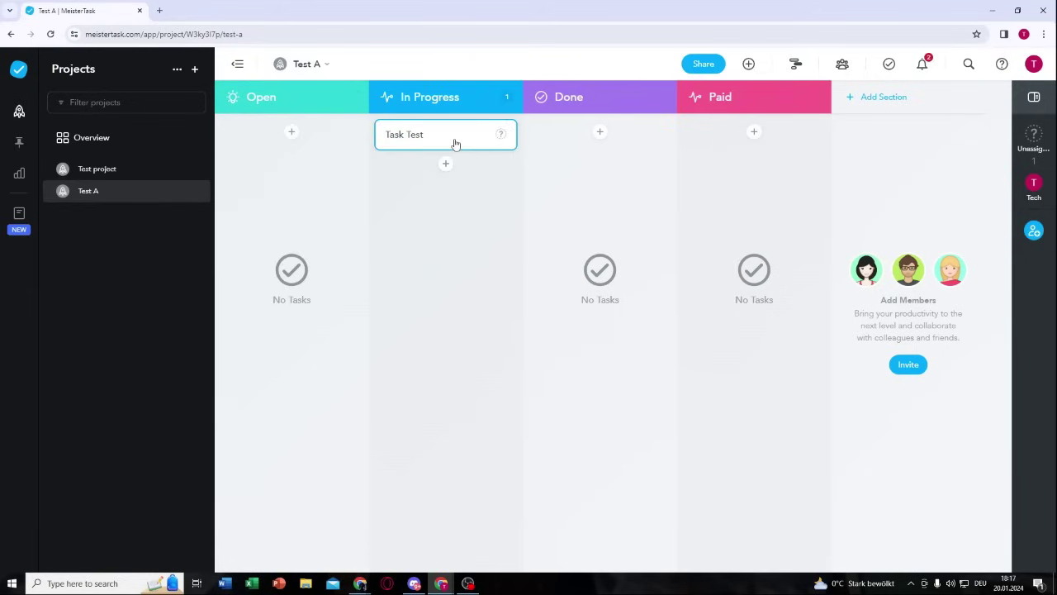
pyautogui.moveTo(455, 145); pyautogui.dragTo(610, 149)
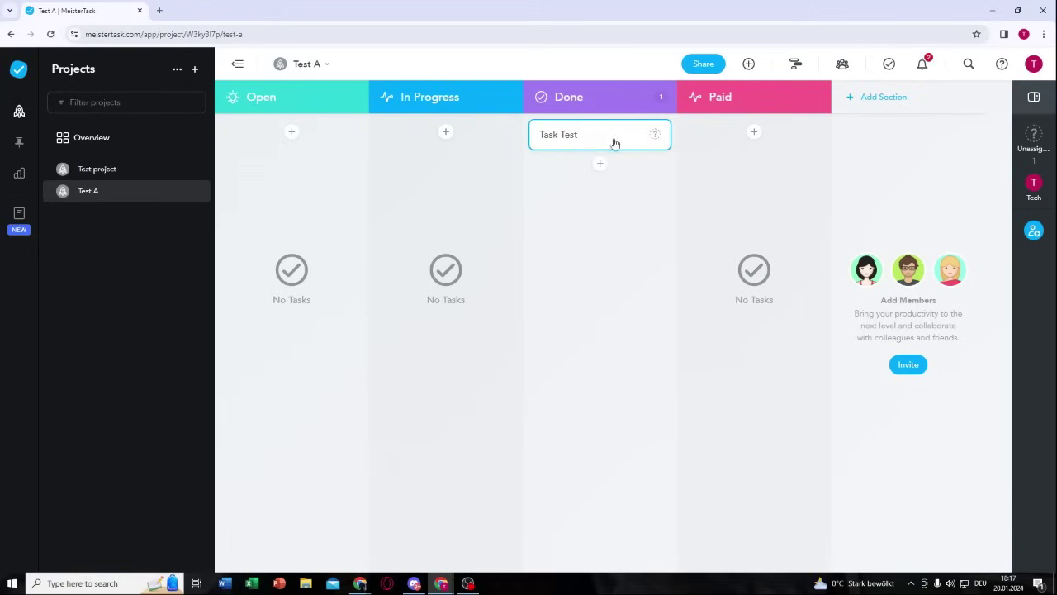
pyautogui.moveTo(615, 144); pyautogui.dragTo(748, 171)
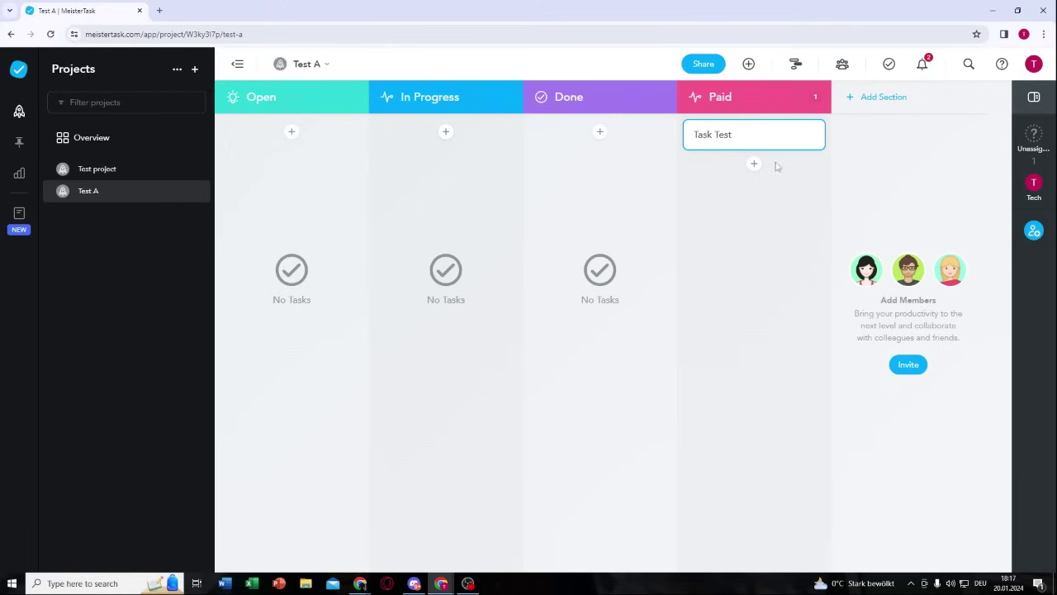
pyautogui.moveTo(753, 142); pyautogui.dragTo(373, 177)
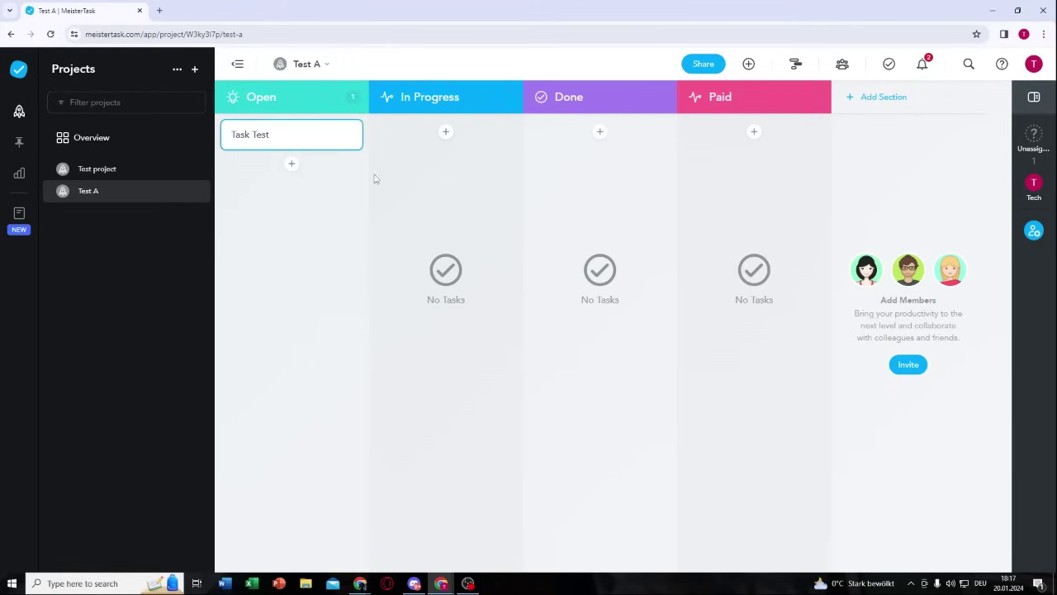
# Step: Open Task Test's details, try editing its title and adding a subtask, and dismiss the Business features promotion
pyautogui.doubleClick(313, 143)
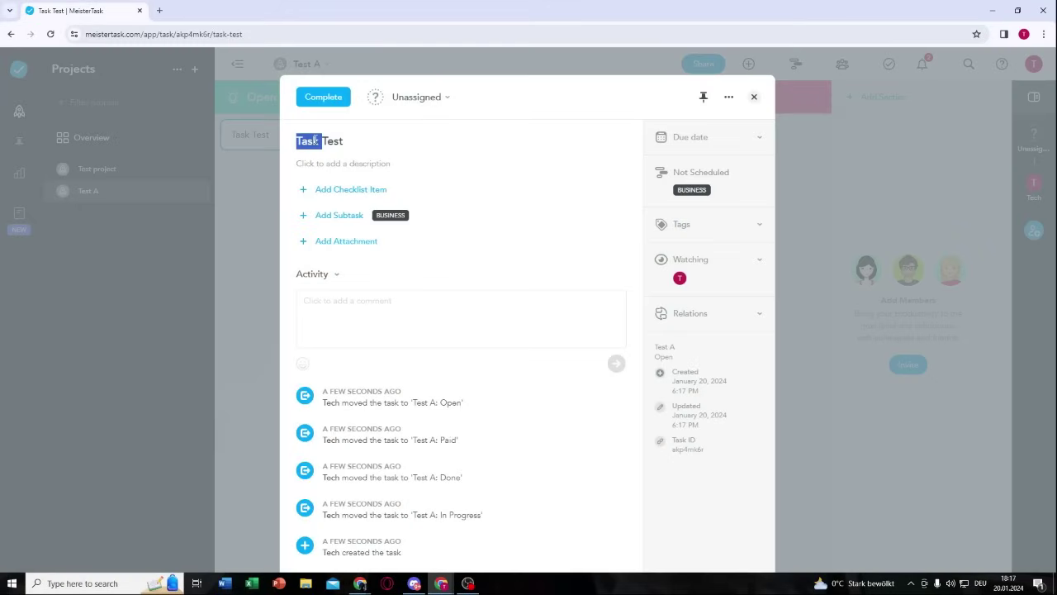
pyautogui.click(424, 138)
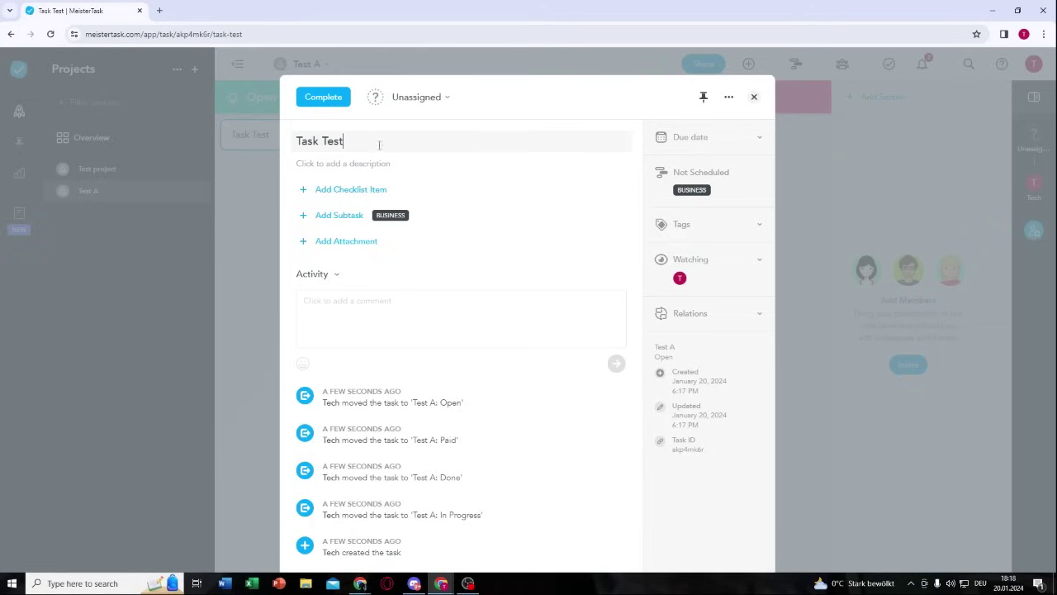
pyautogui.click(439, 150)
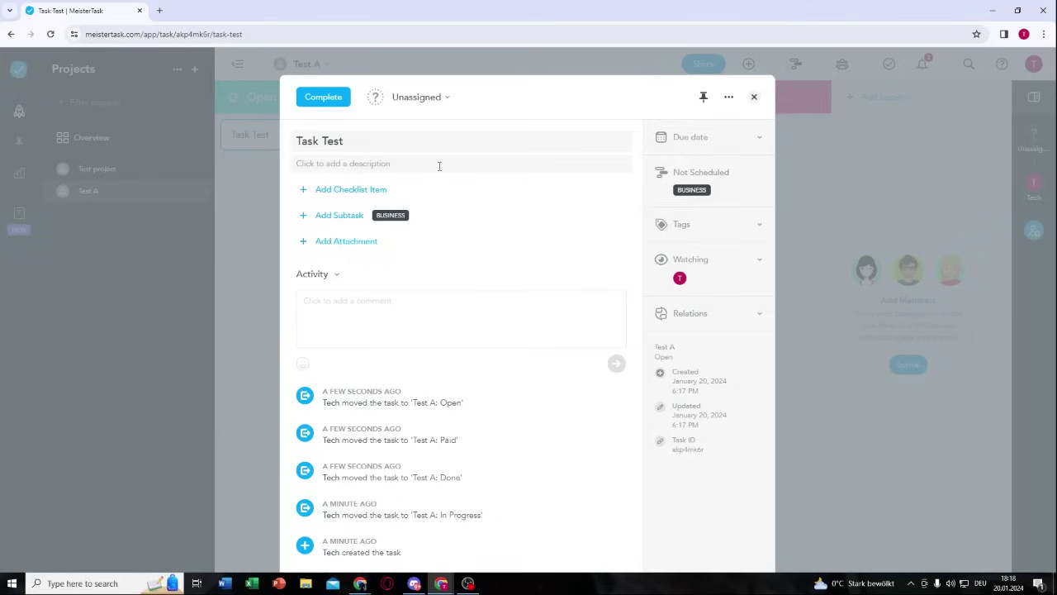
pyautogui.click(331, 217)
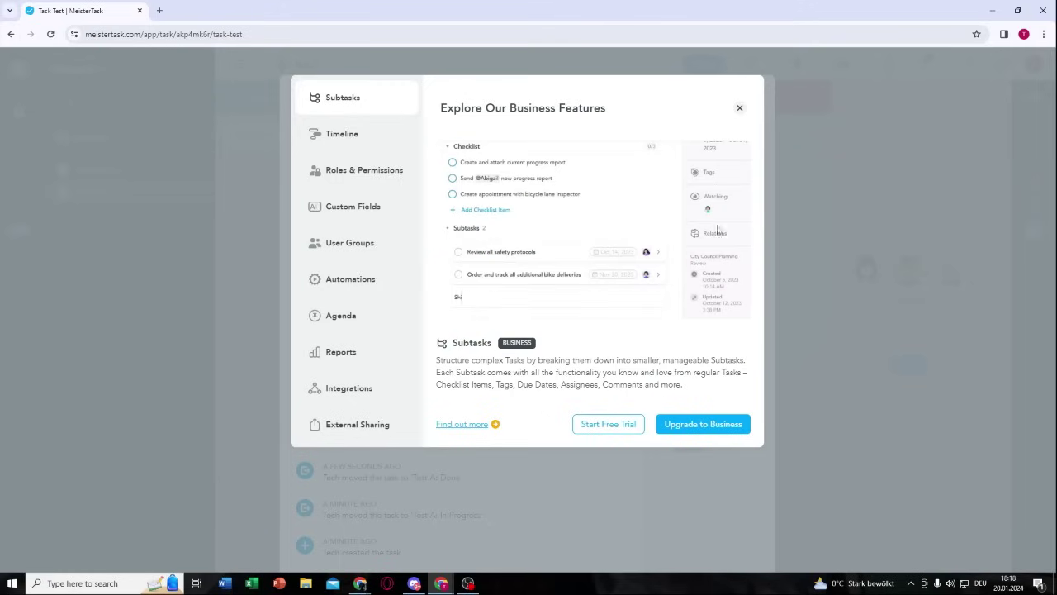
pyautogui.click(739, 108)
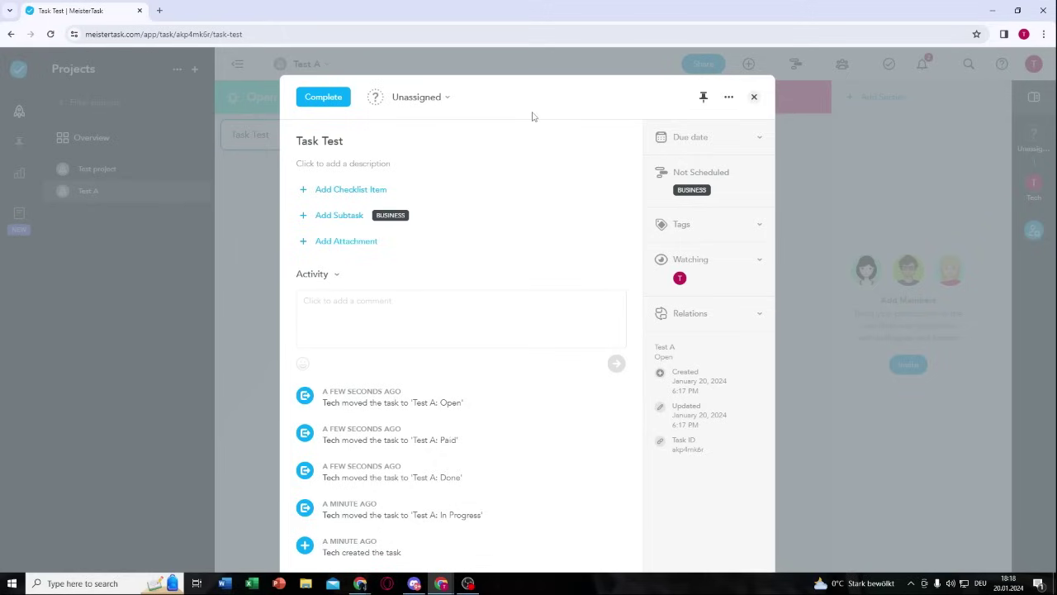
# Step: Post the comment 'do this and then do this' on Task Test
pyautogui.click(341, 310)
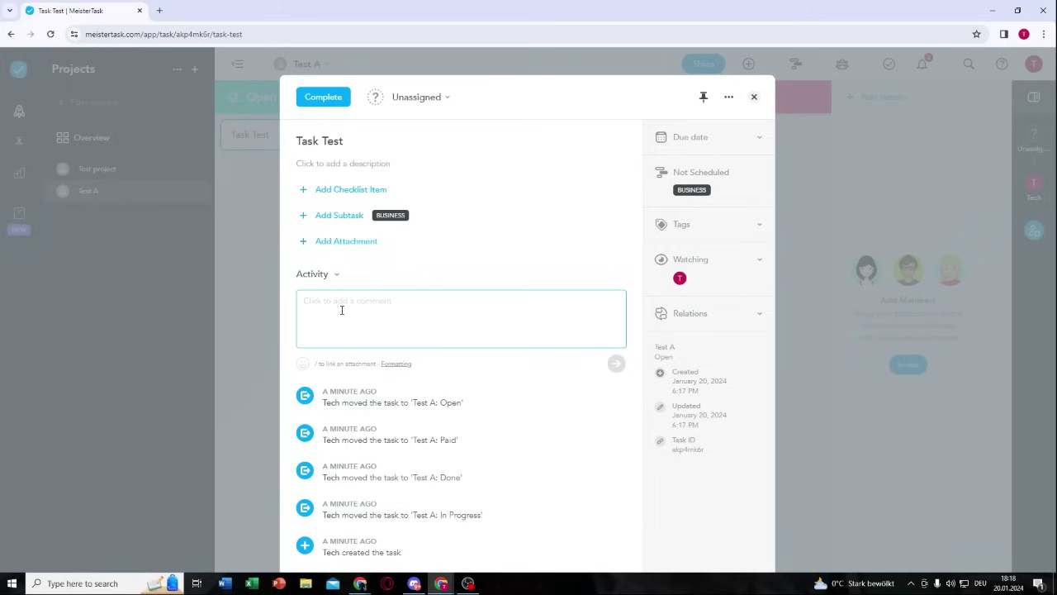
pyautogui.write('do this and then do this')
pyautogui.press('Return')
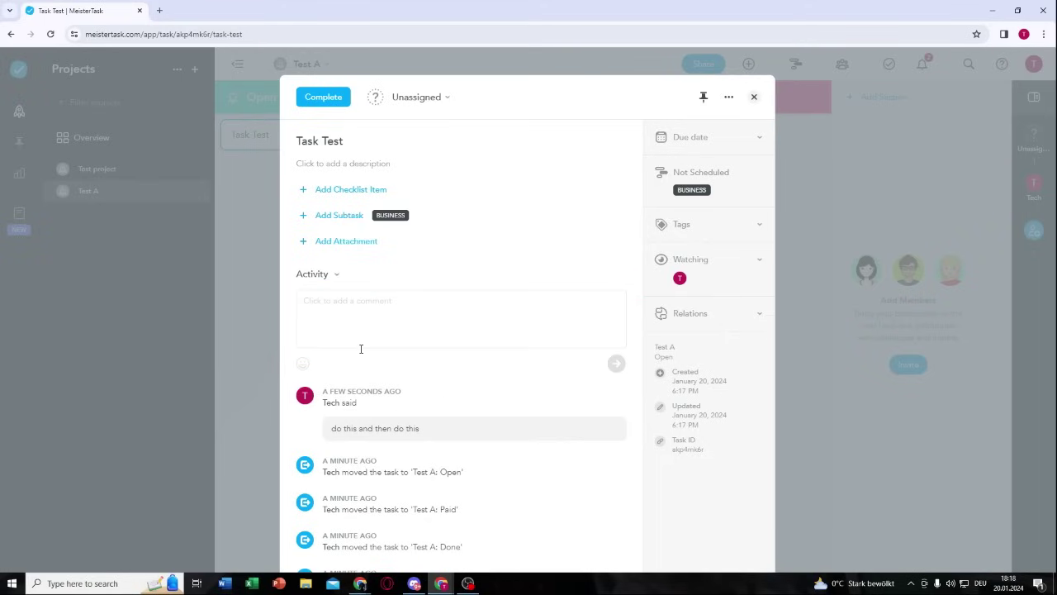
pyautogui.scroll(-2, 380, 388)
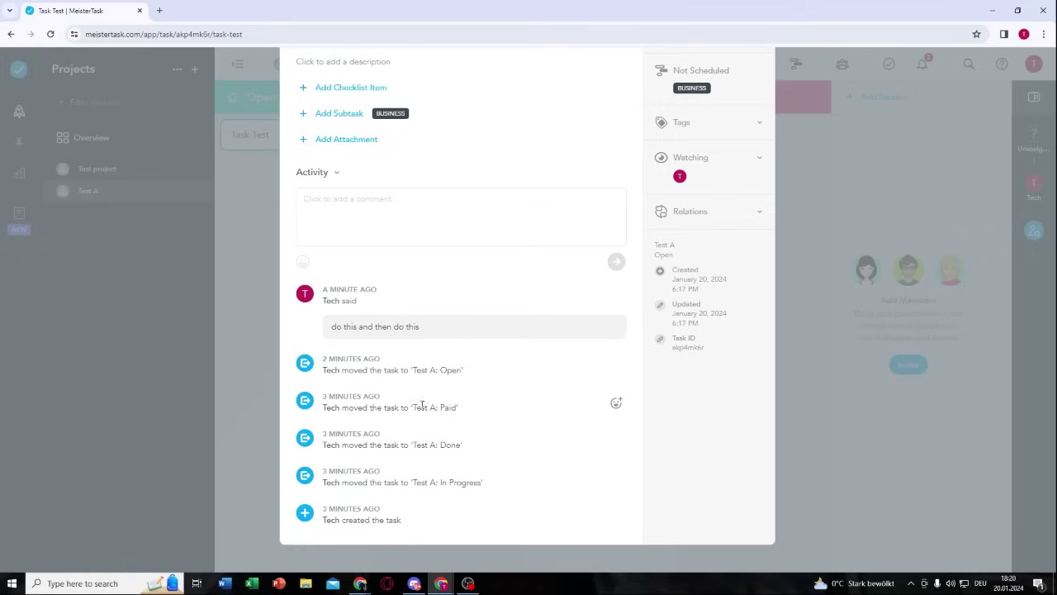
pyautogui.scroll(2, 384, 393)
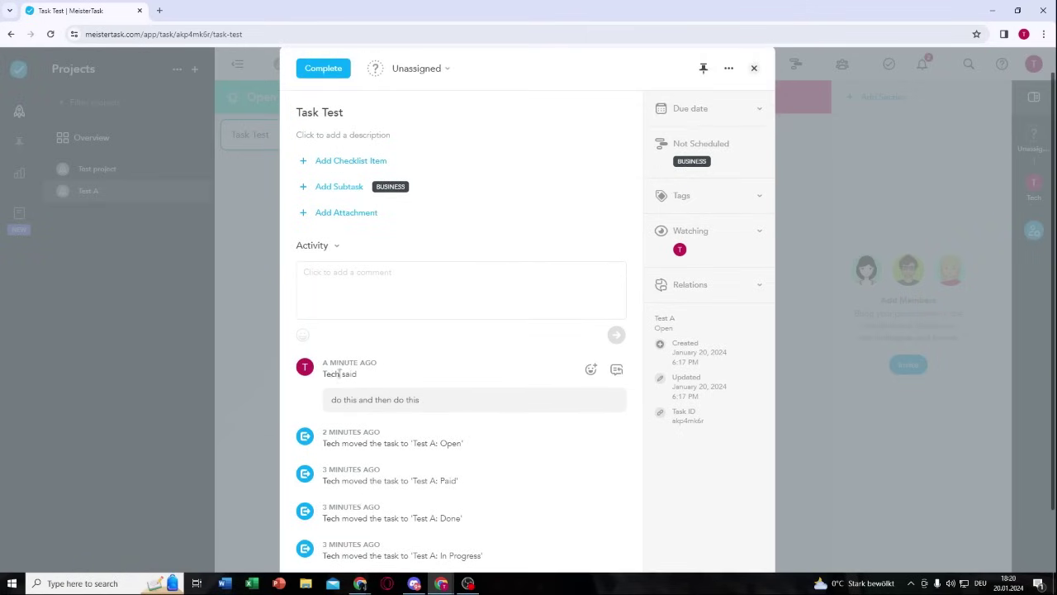
pyautogui.moveTo(331, 402); pyautogui.dragTo(436, 406)
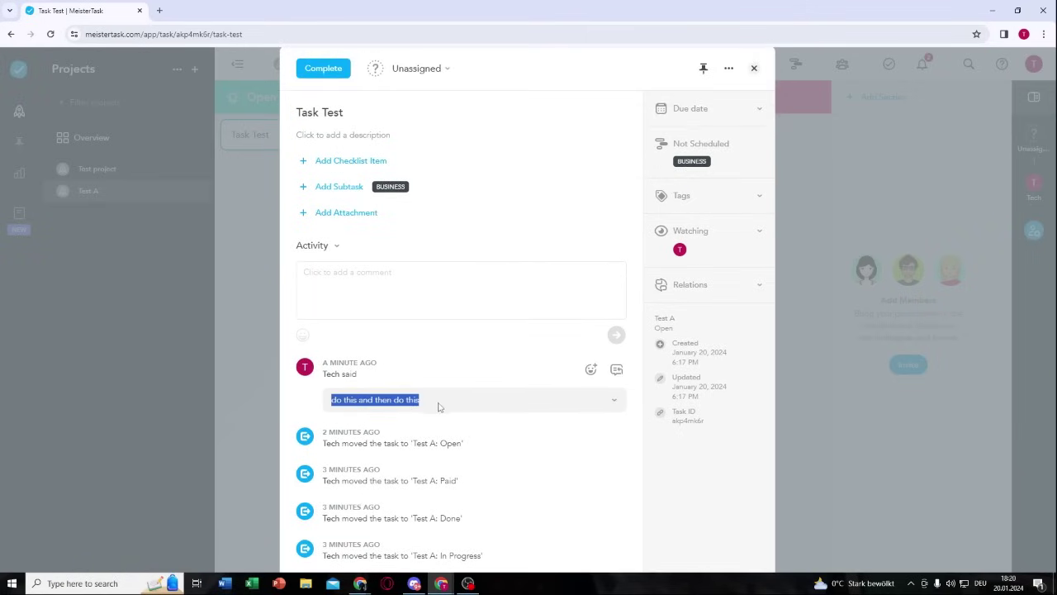
pyautogui.click(442, 406)
# Step: Close the task details and drag the Task Test card toward In Progress
pyautogui.scroll(1, 406, 408)
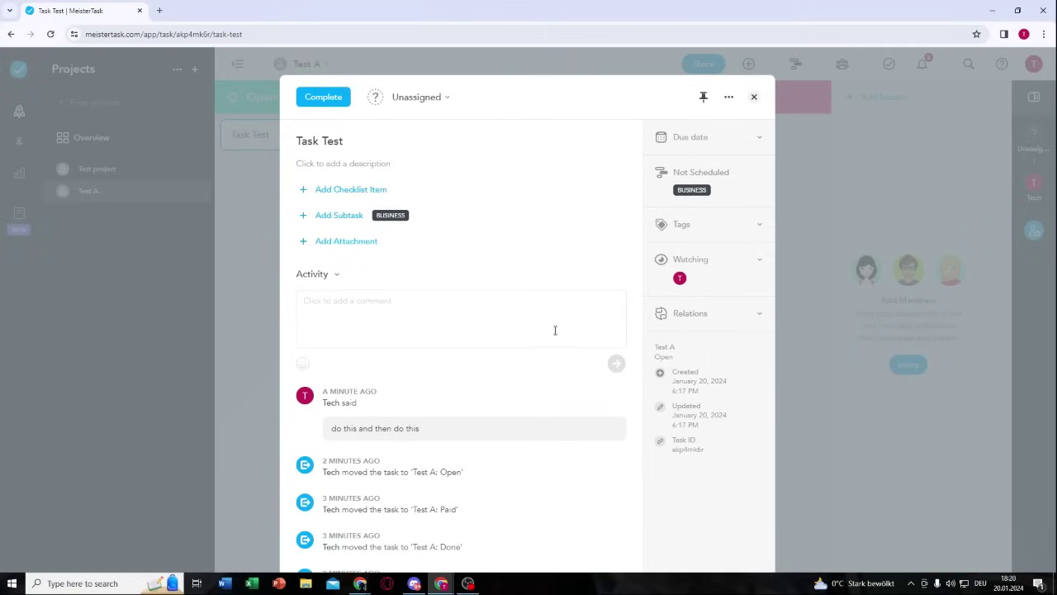
pyautogui.click(755, 98)
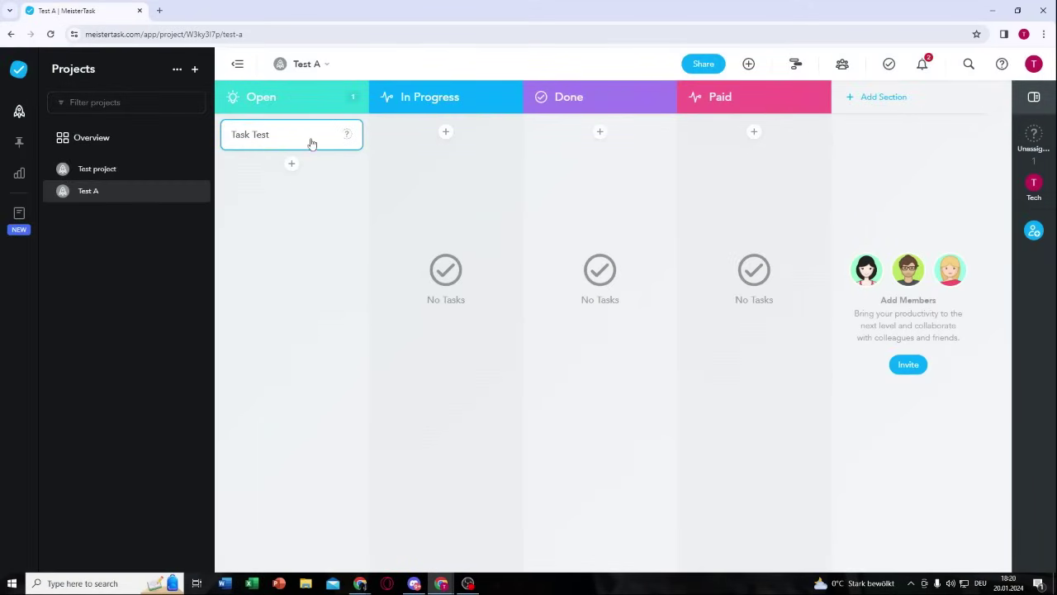
pyautogui.moveTo(312, 143); pyautogui.dragTo(331, 161)
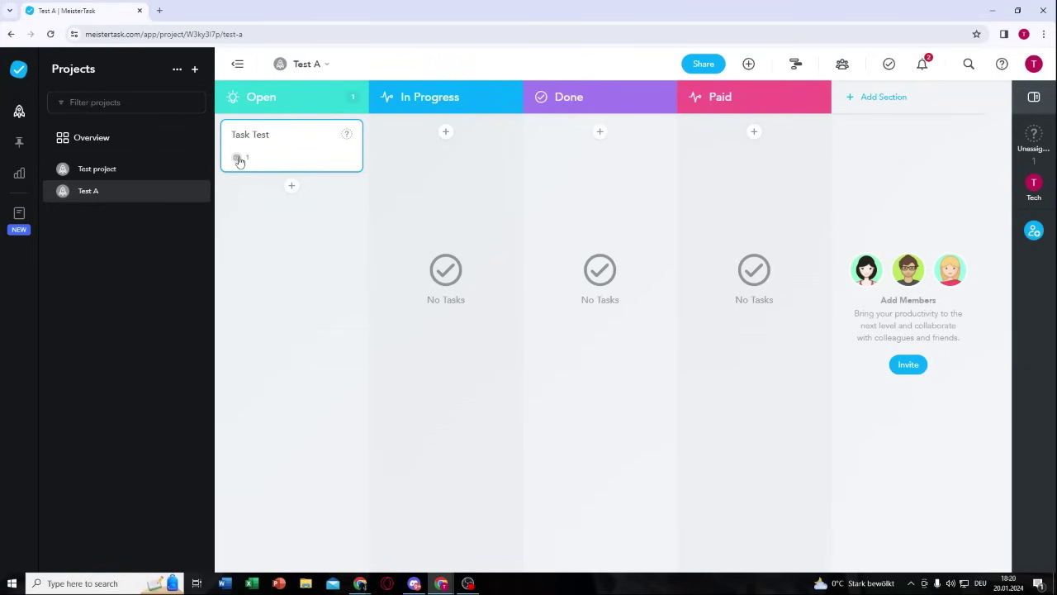
# Step: Open Task Test's details and delete the task from its More actions menu
pyautogui.click(346, 135)
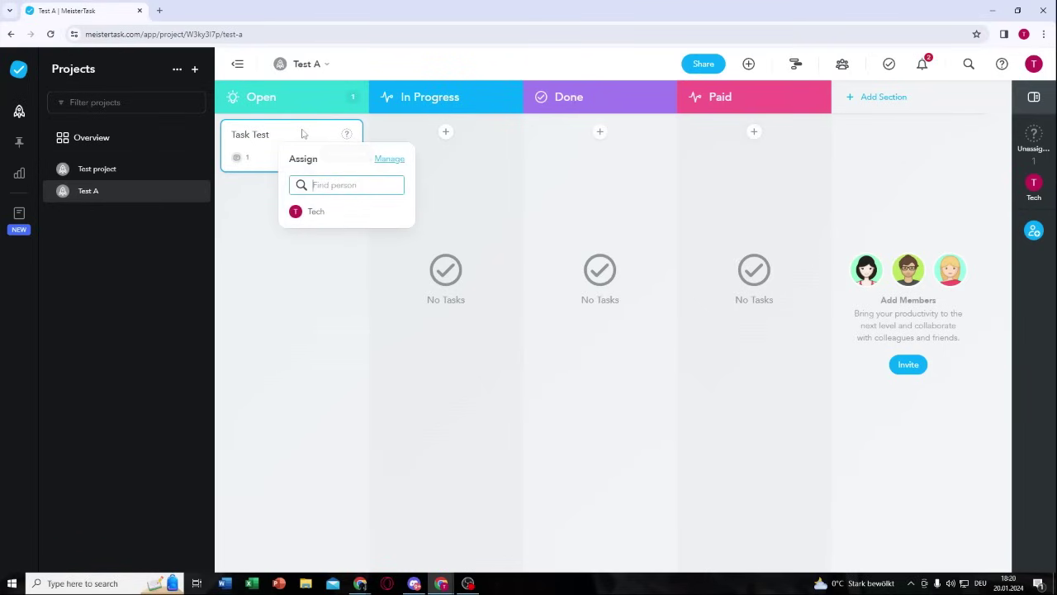
pyautogui.click(302, 143)
pyautogui.doubleClick(299, 149)
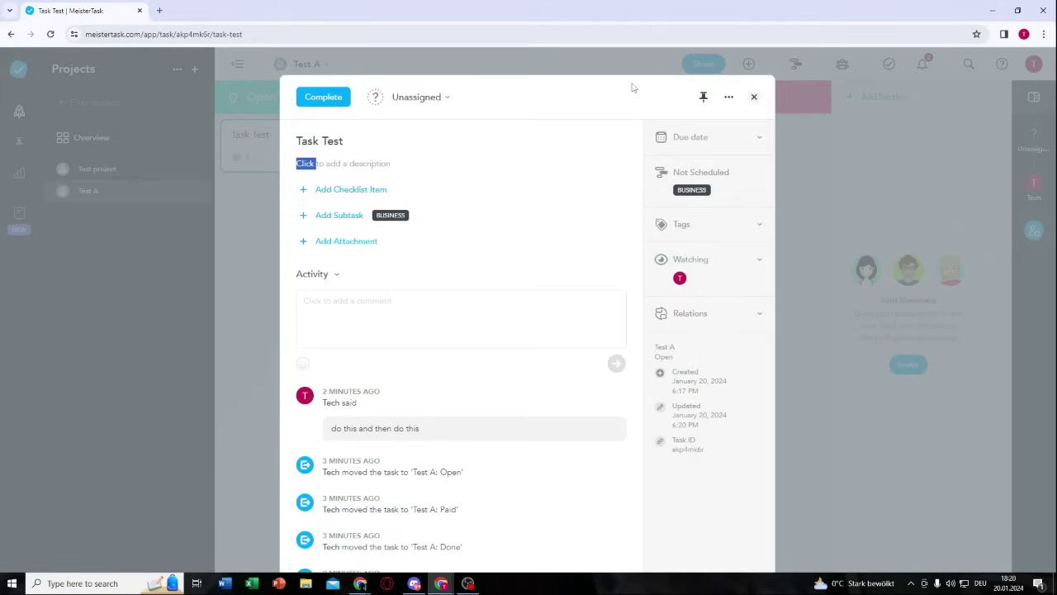
pyautogui.click(729, 99)
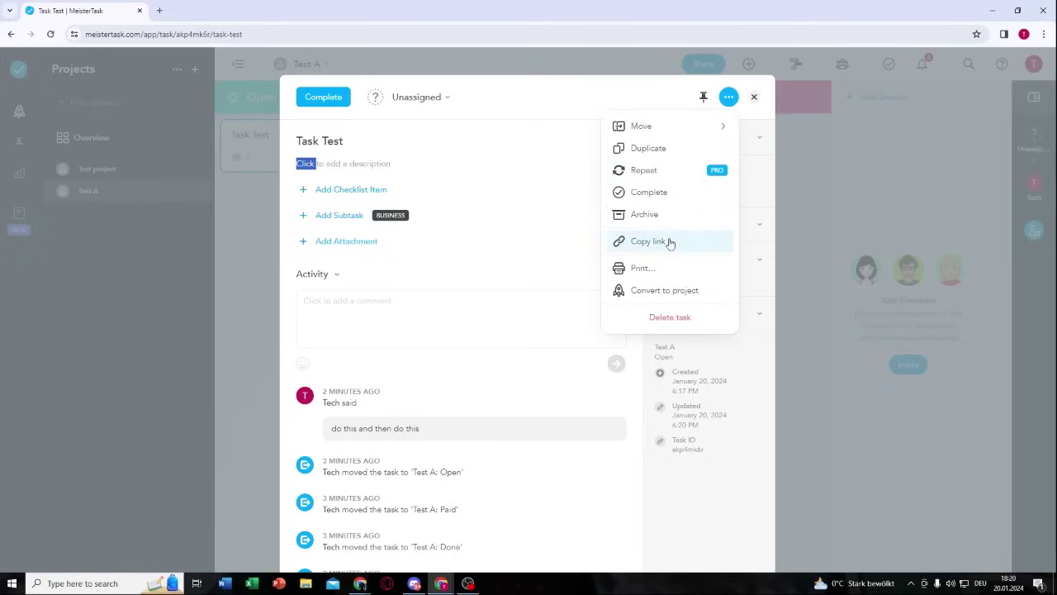
pyautogui.click(669, 320)
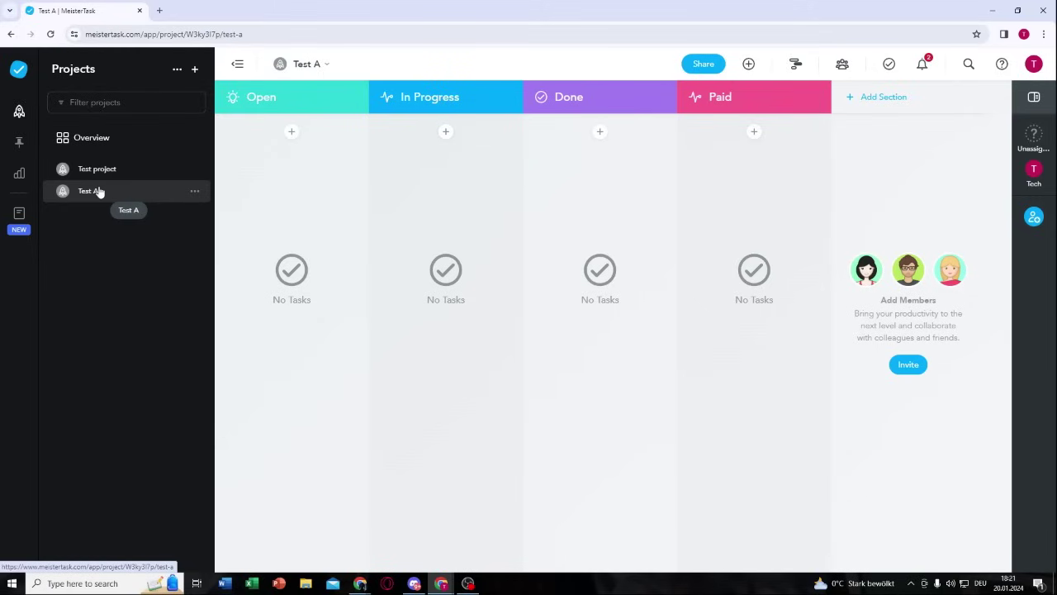
# Step: Delete the Test A project from its settings, confirming with the word DELETE
pyautogui.click(195, 192)
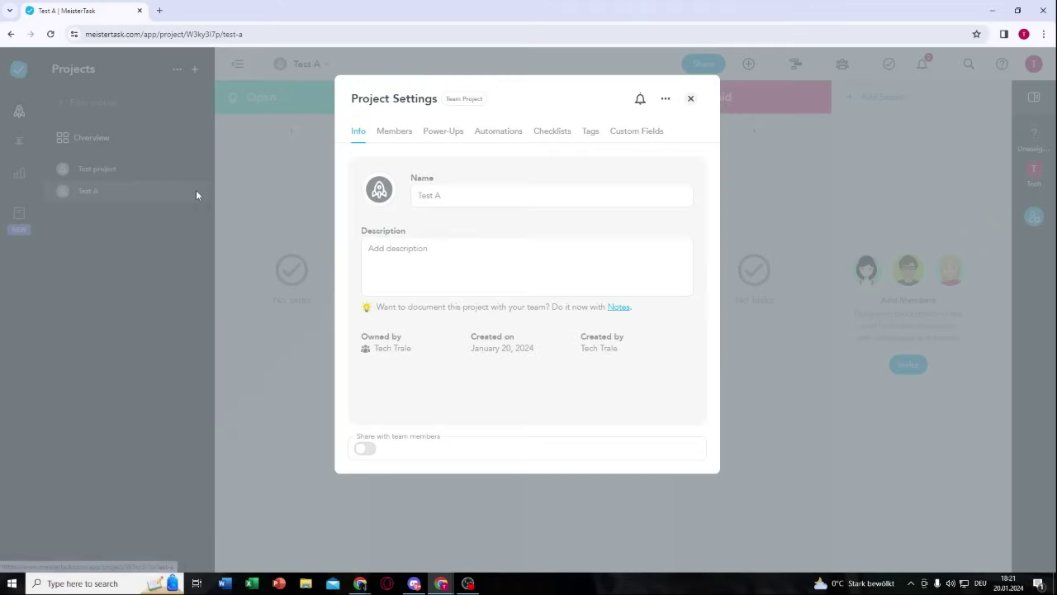
pyautogui.click(665, 100)
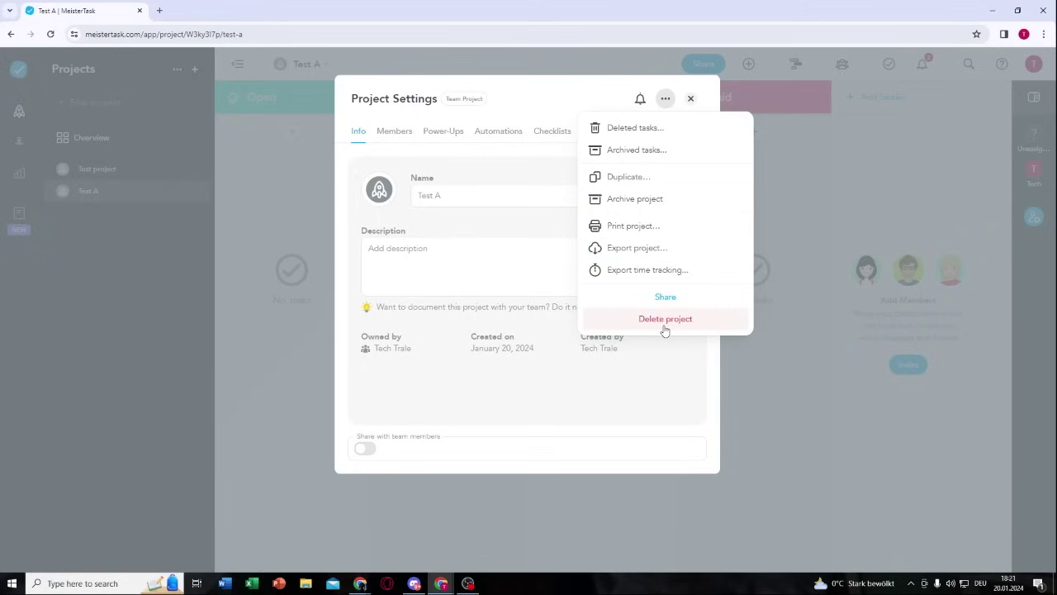
pyautogui.click(665, 329)
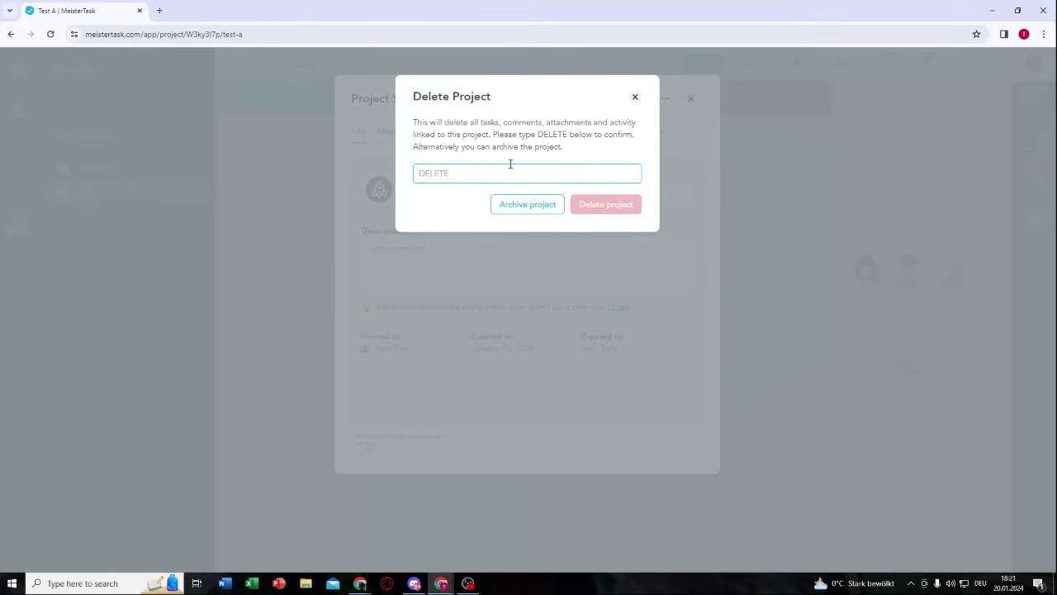
pyautogui.write('DELETE')
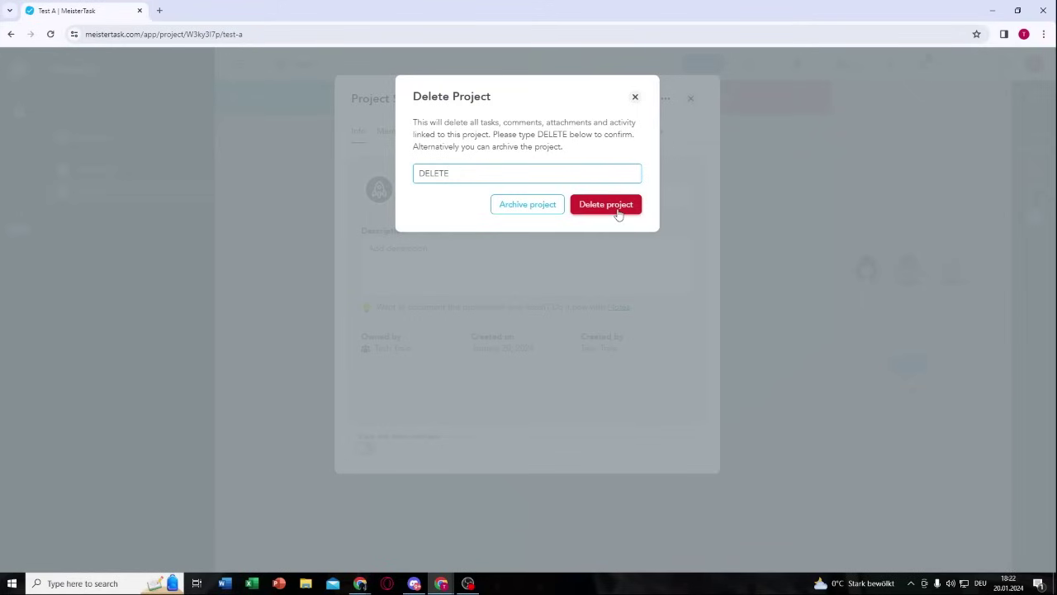
pyautogui.doubleClick(455, 177)
pyautogui.click(522, 171)
pyautogui.click(603, 207)
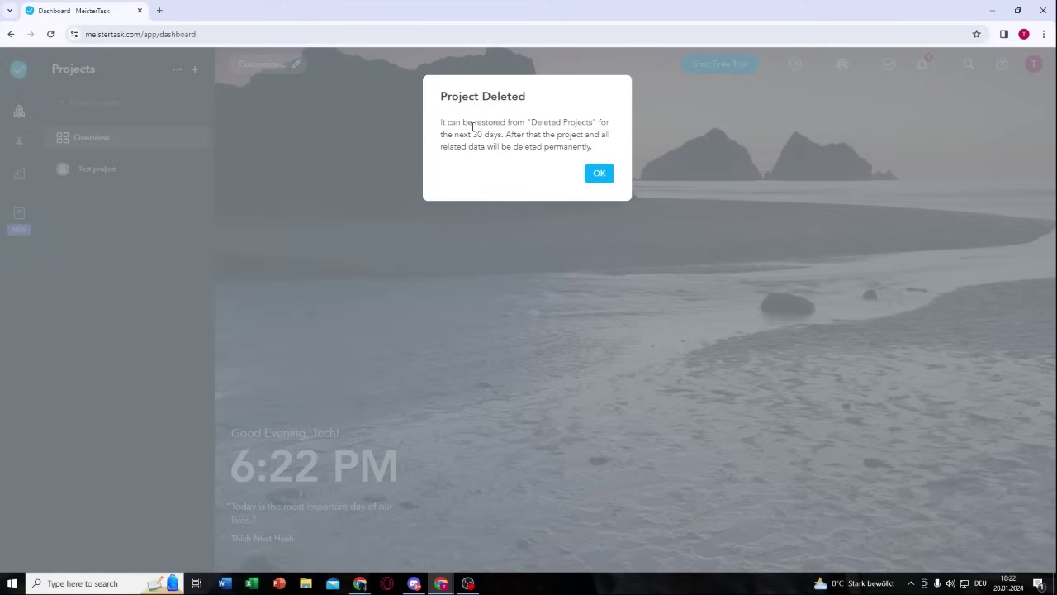
# Step: Dismiss the deletion notice and browse the archived, then deleted, project lists
pyautogui.click(600, 173)
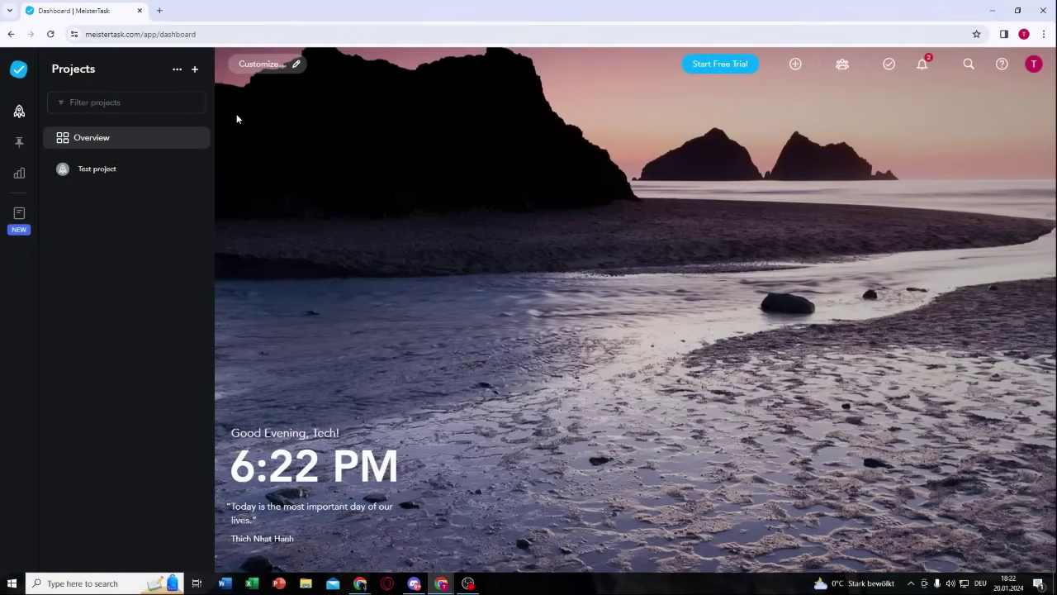
pyautogui.moveTo(102, 70); pyautogui.dragTo(48, 72)
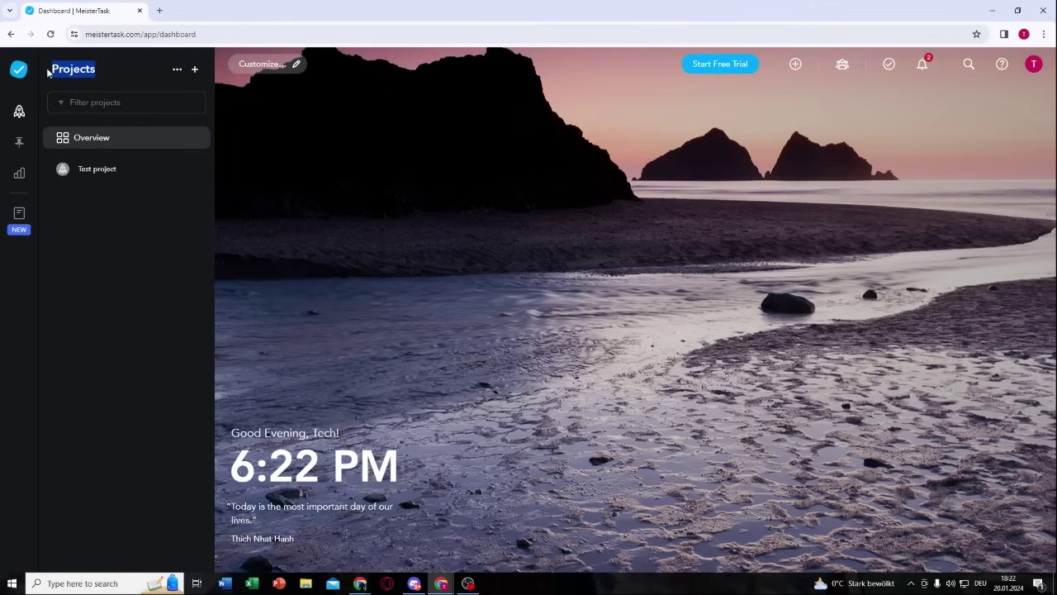
pyautogui.click(108, 74)
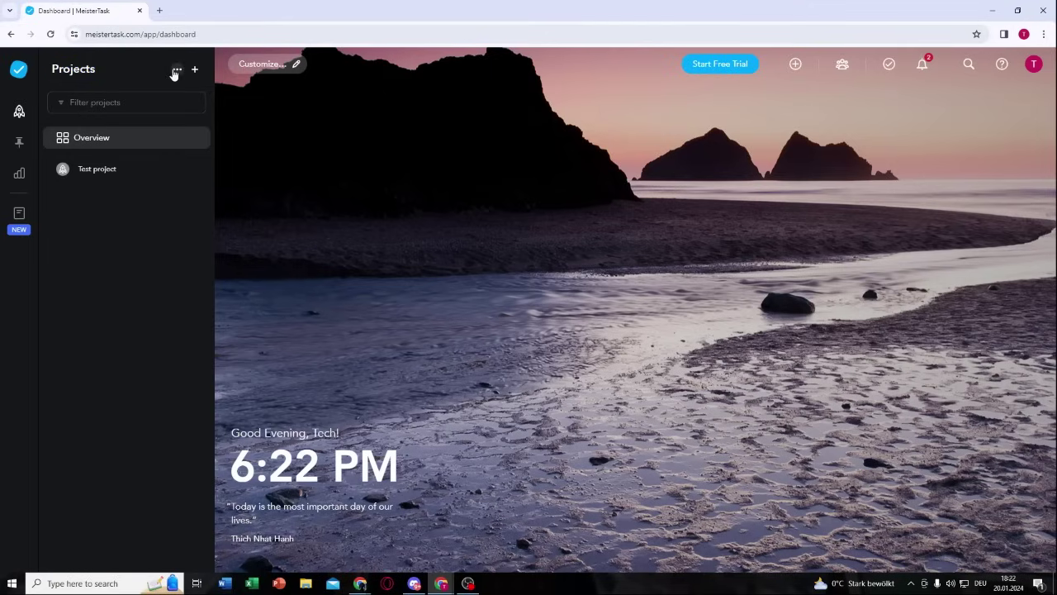
pyautogui.click(176, 71)
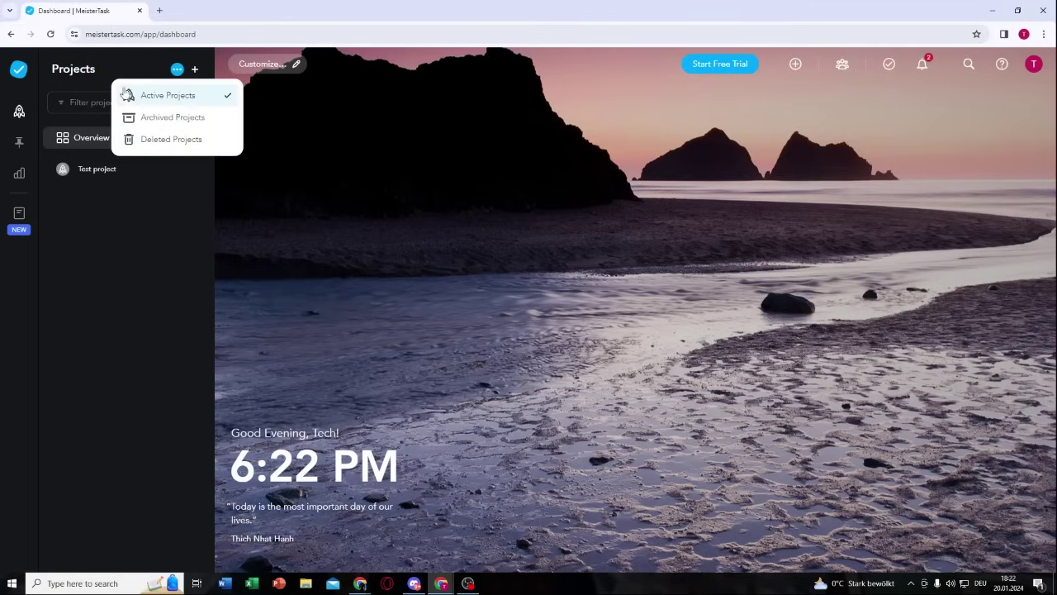
pyautogui.click(165, 119)
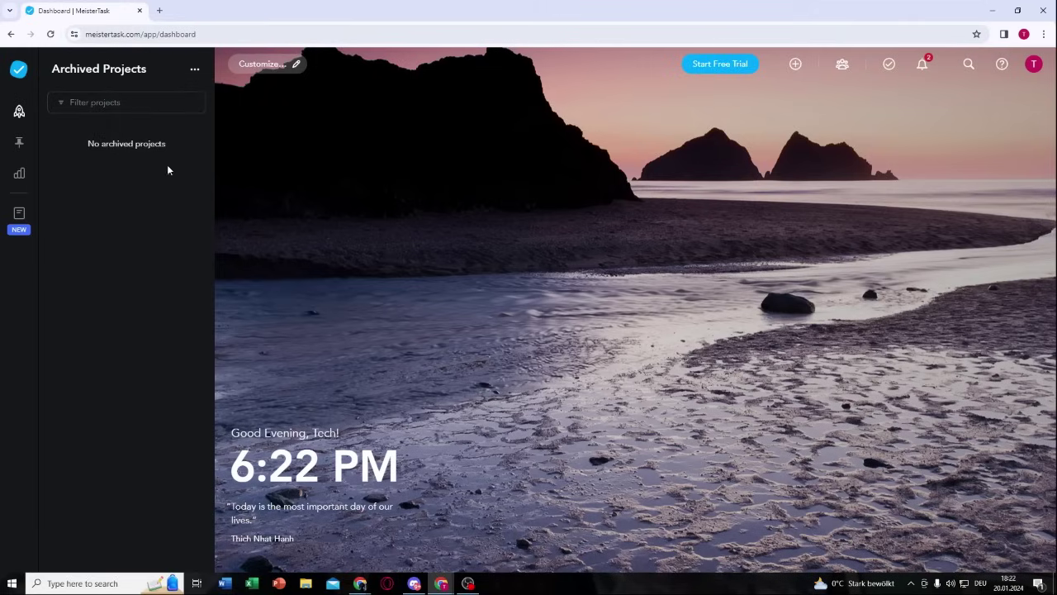
pyautogui.click(193, 71)
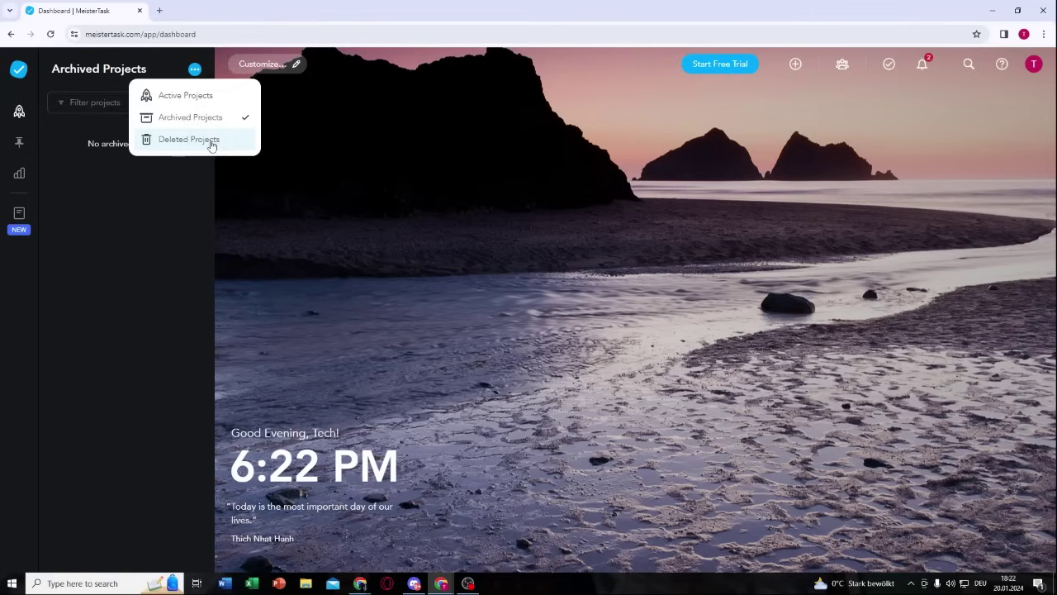
pyautogui.click(210, 142)
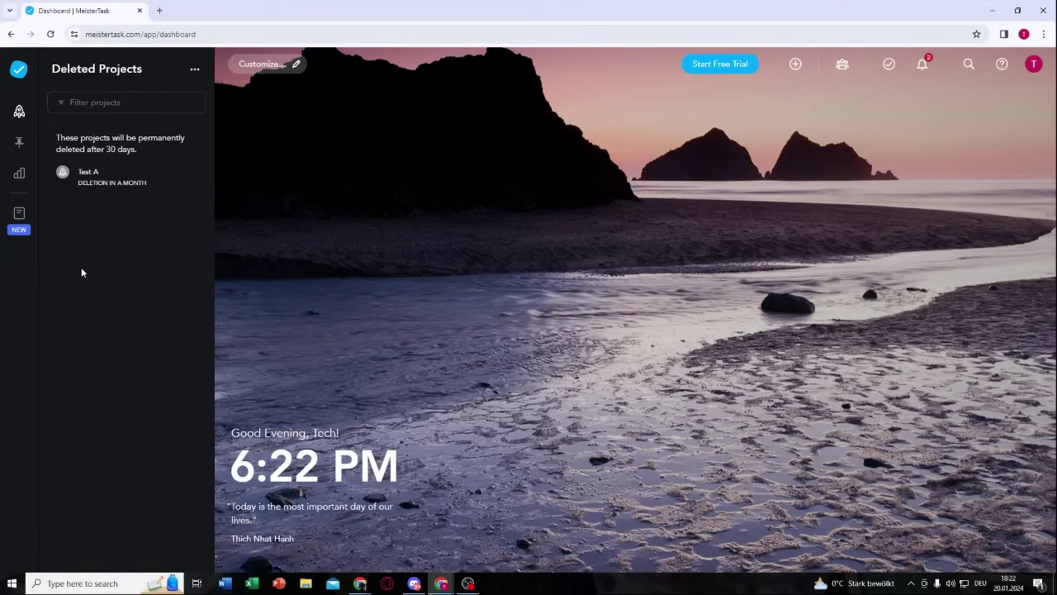
# Step: Restore Test A from Deleted Projects and return to the Active Projects list
pyautogui.moveTo(145, 181)
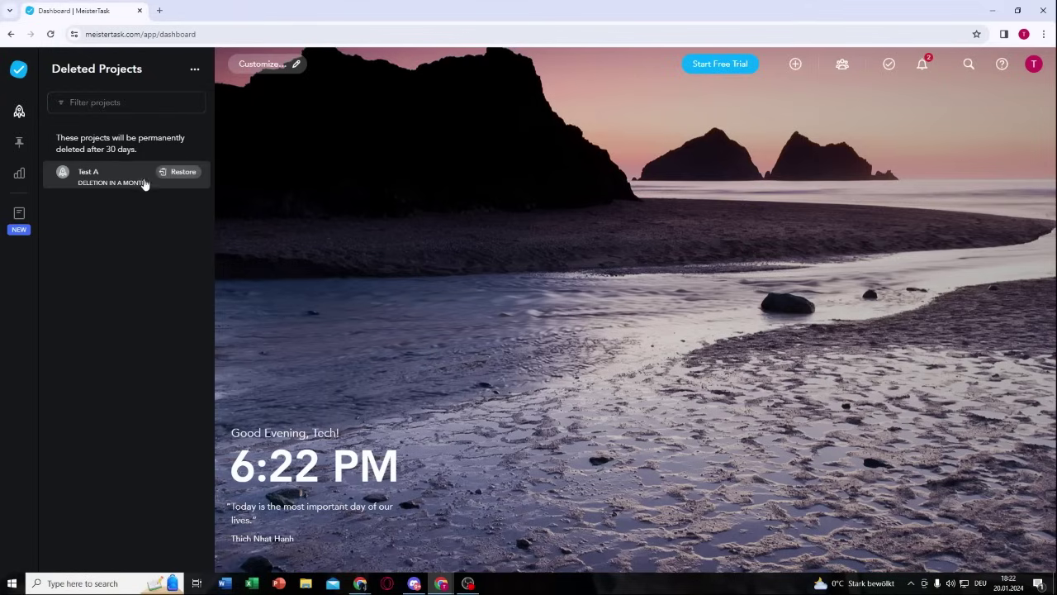
pyautogui.click(181, 175)
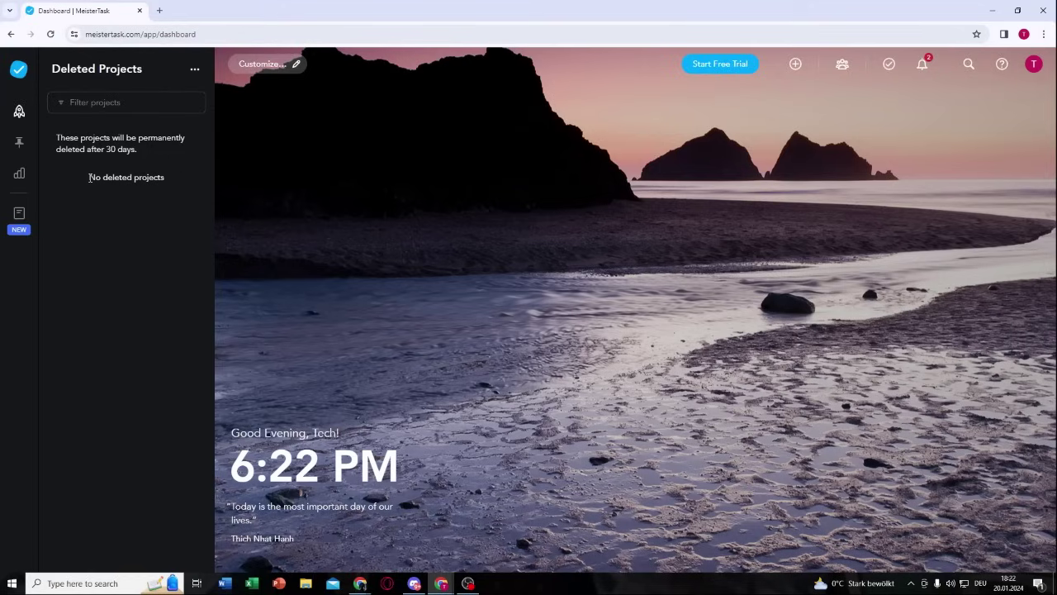
pyautogui.moveTo(89, 176); pyautogui.dragTo(172, 176)
pyautogui.click(194, 69)
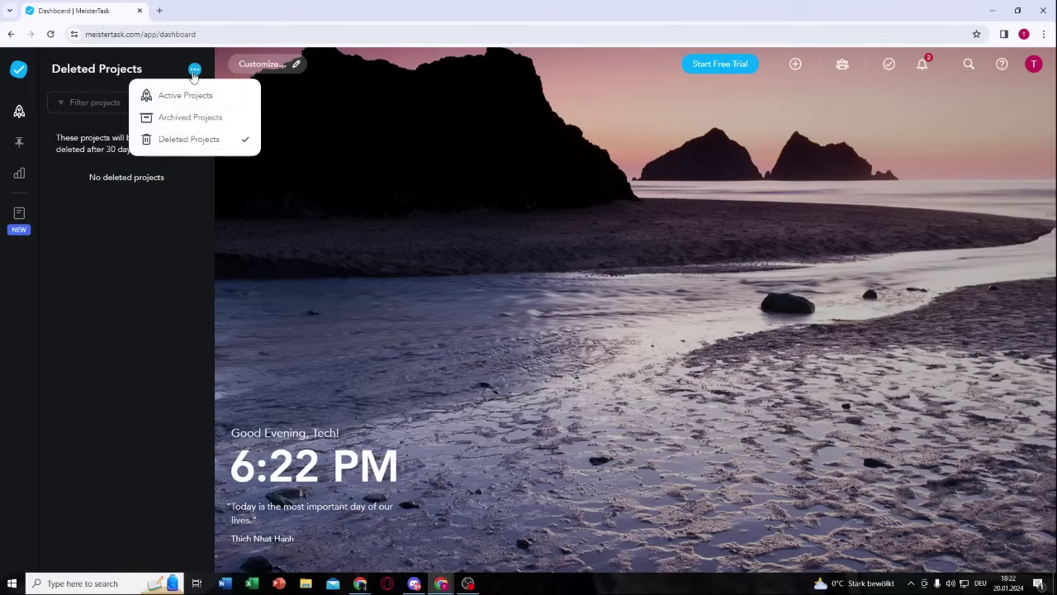
pyautogui.click(194, 96)
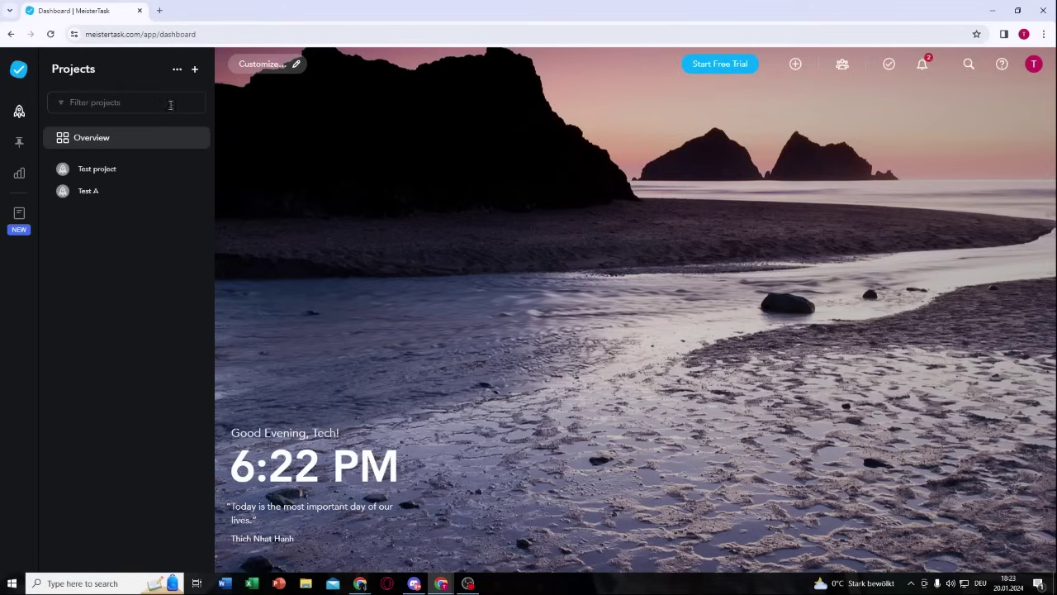
# Step: Open the Test A board and close its Share Project dialog without inviting anyone
pyautogui.click(88, 195)
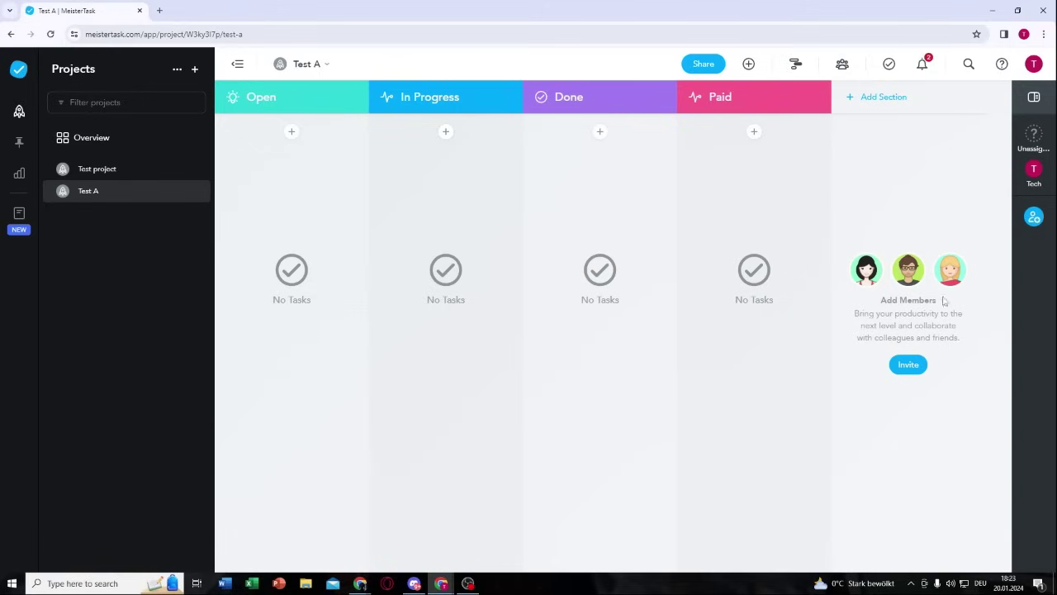
pyautogui.click(908, 366)
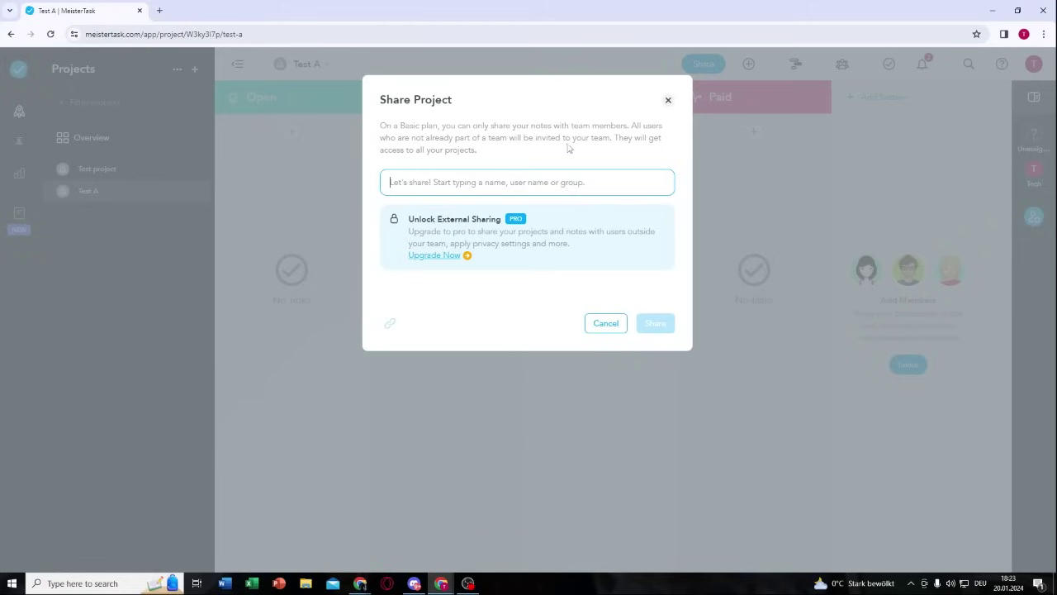
pyautogui.click(669, 101)
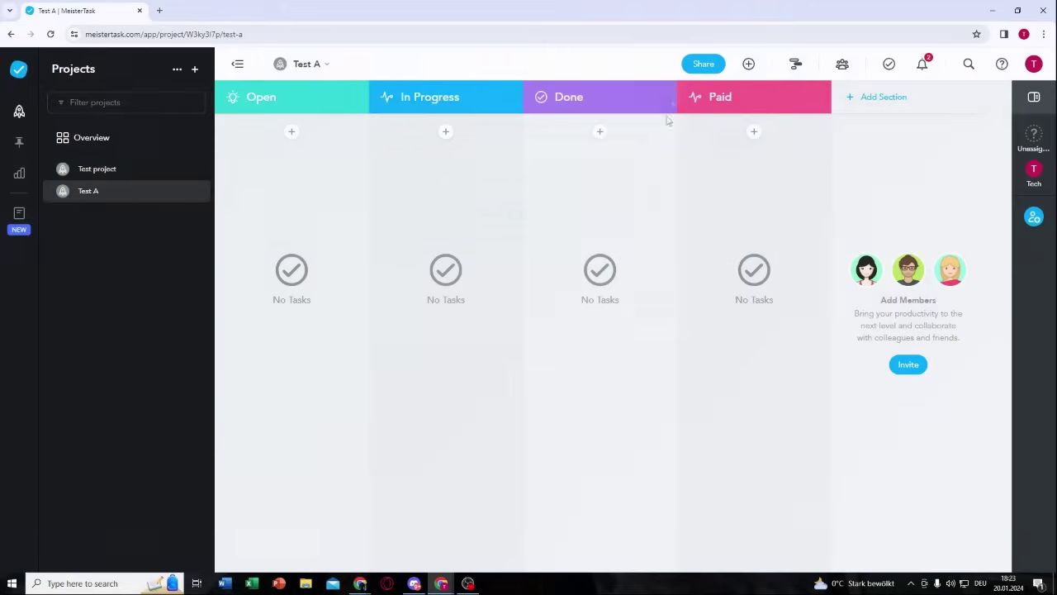
pyautogui.click(843, 72)
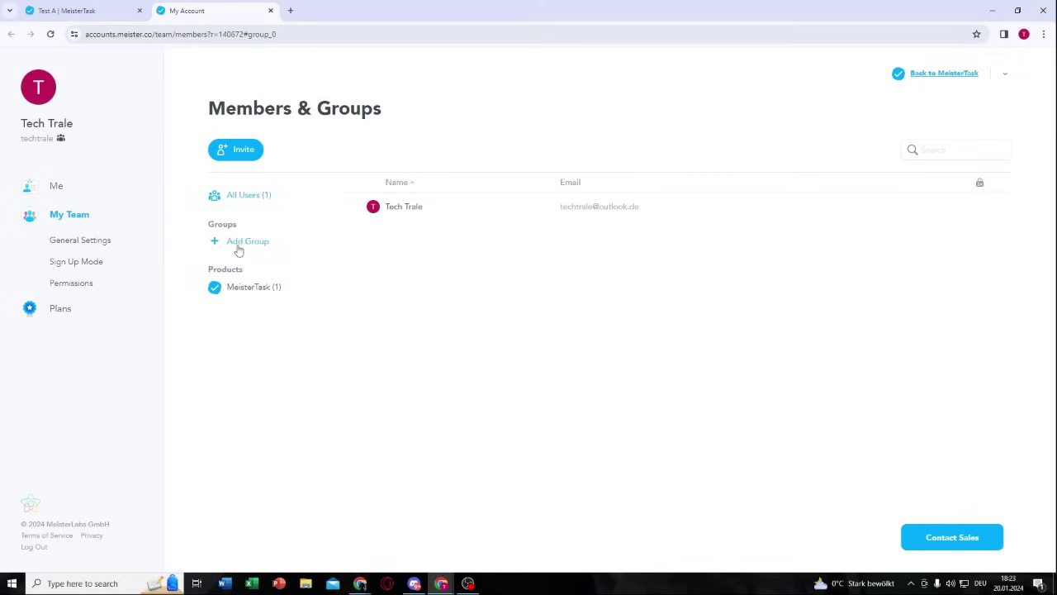
pyautogui.click(239, 156)
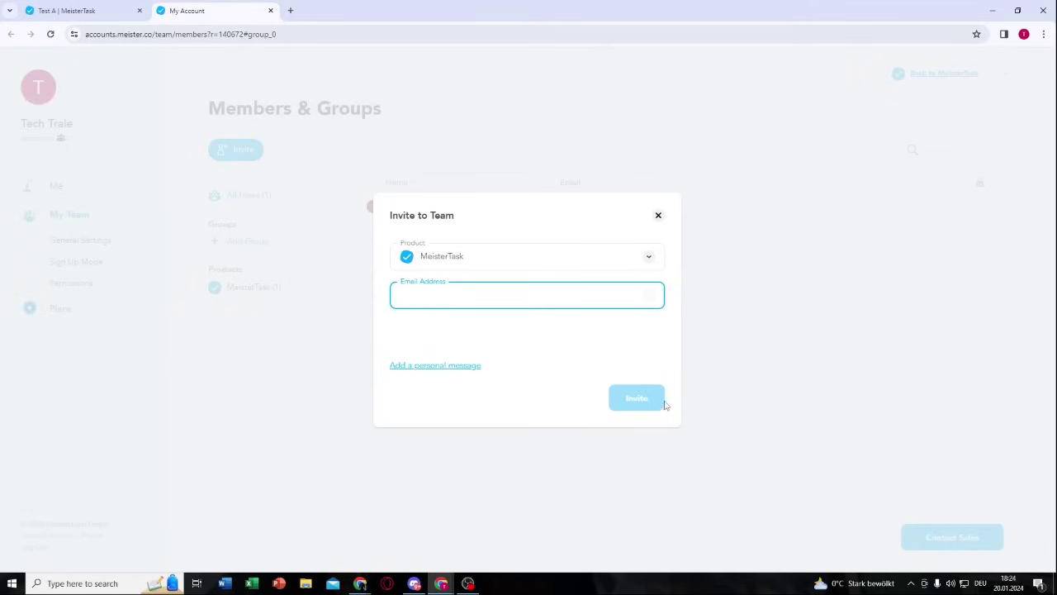
pyautogui.click(659, 216)
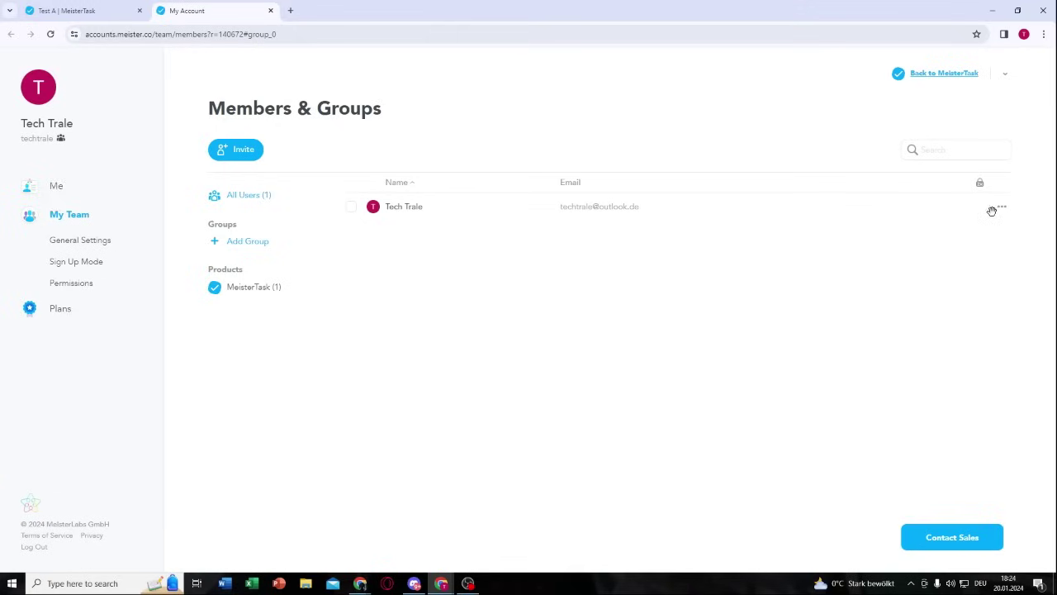
pyautogui.click(1003, 211)
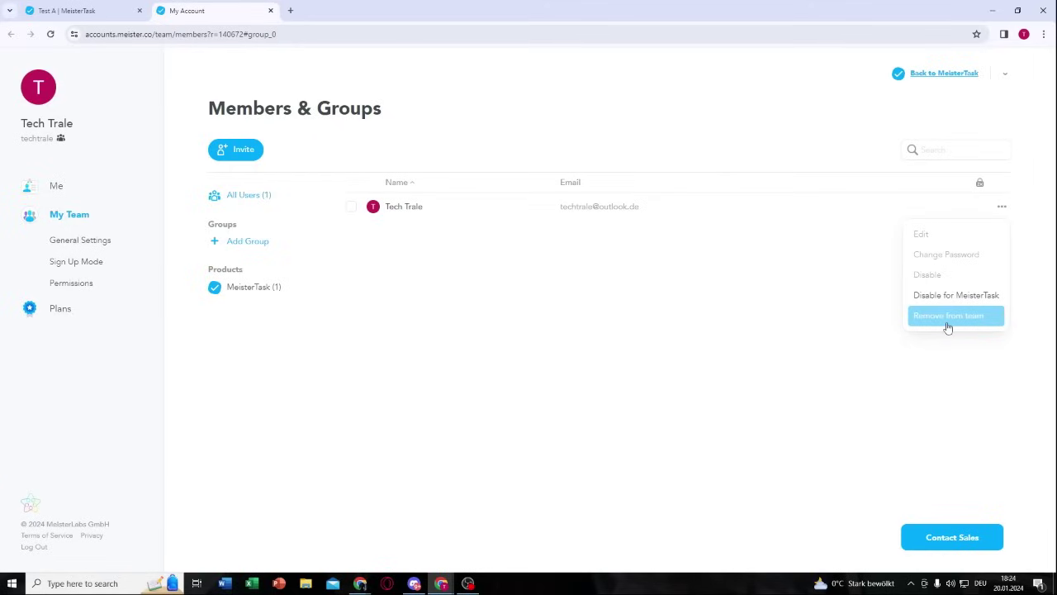
pyautogui.click(1001, 207)
pyautogui.click(271, 10)
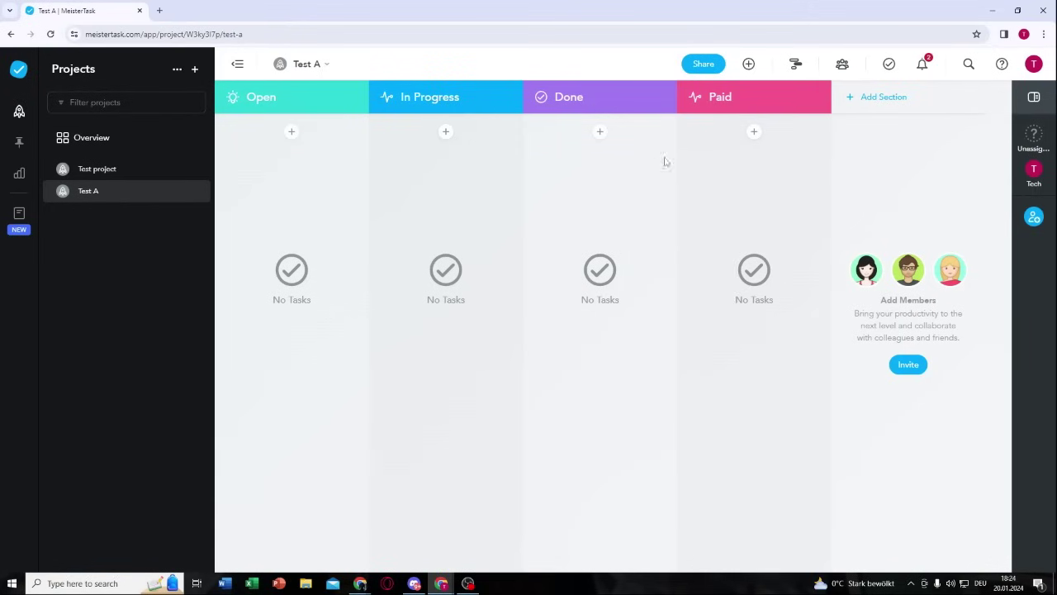
# Step: Open the Account page from the avatar's profile menu to view Personal Details
pyautogui.click(1033, 66)
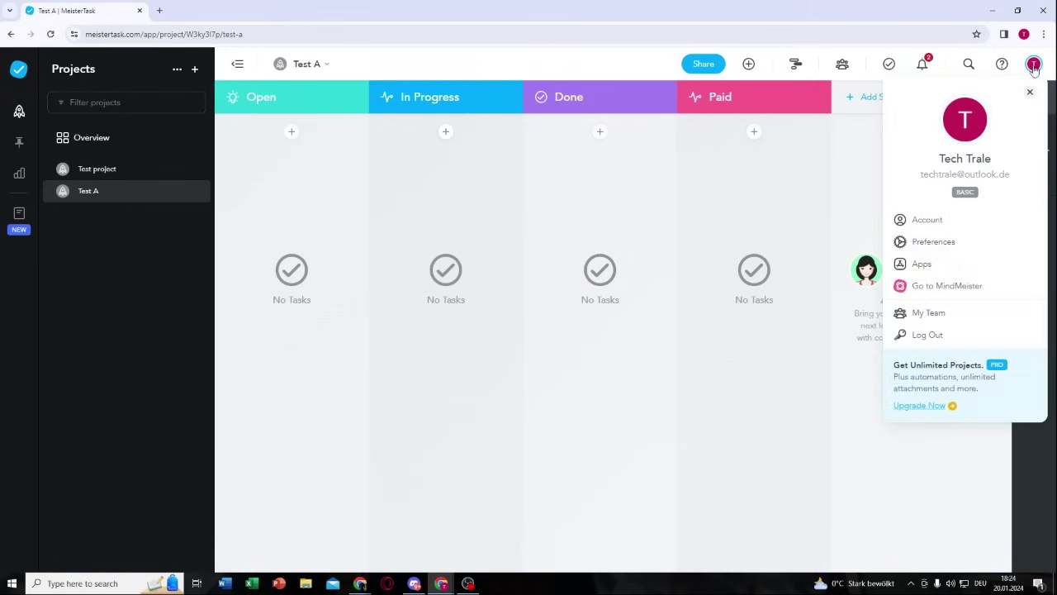
pyautogui.click(925, 221)
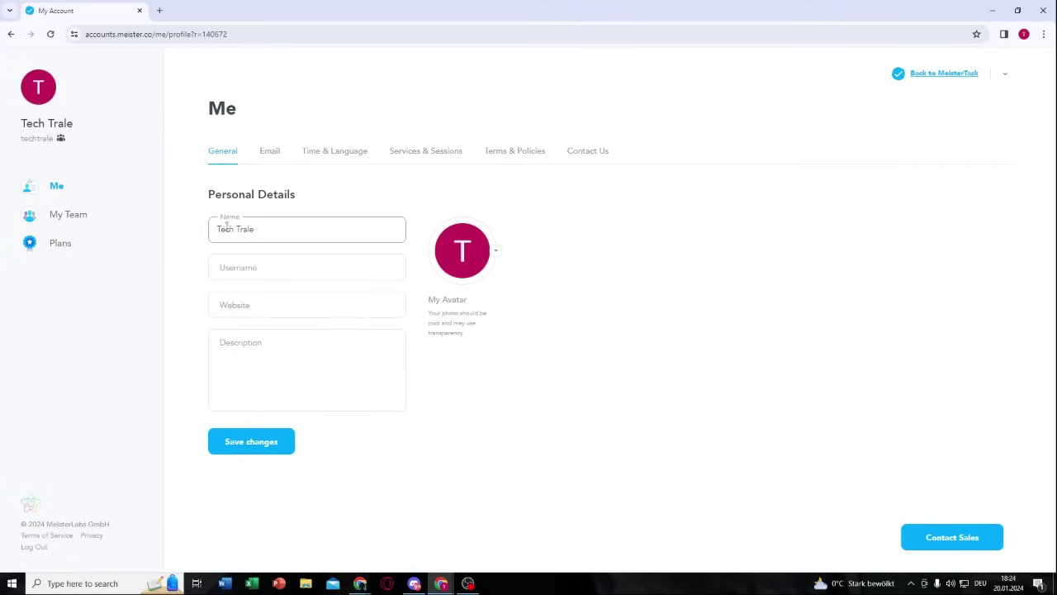
pyautogui.tripleClick(256, 229)
pyautogui.click(472, 205)
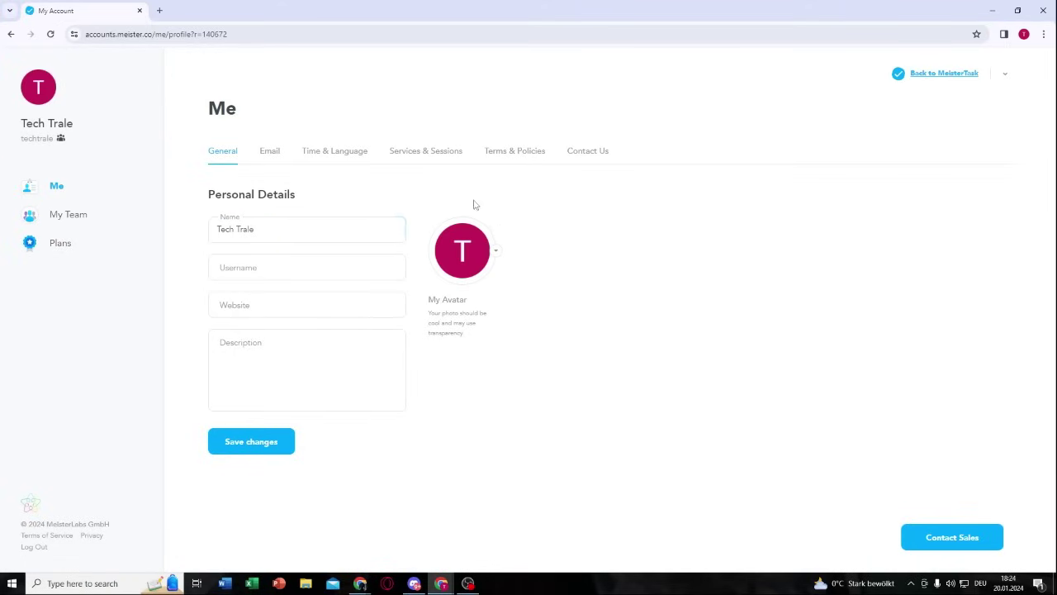
pyautogui.click(259, 266)
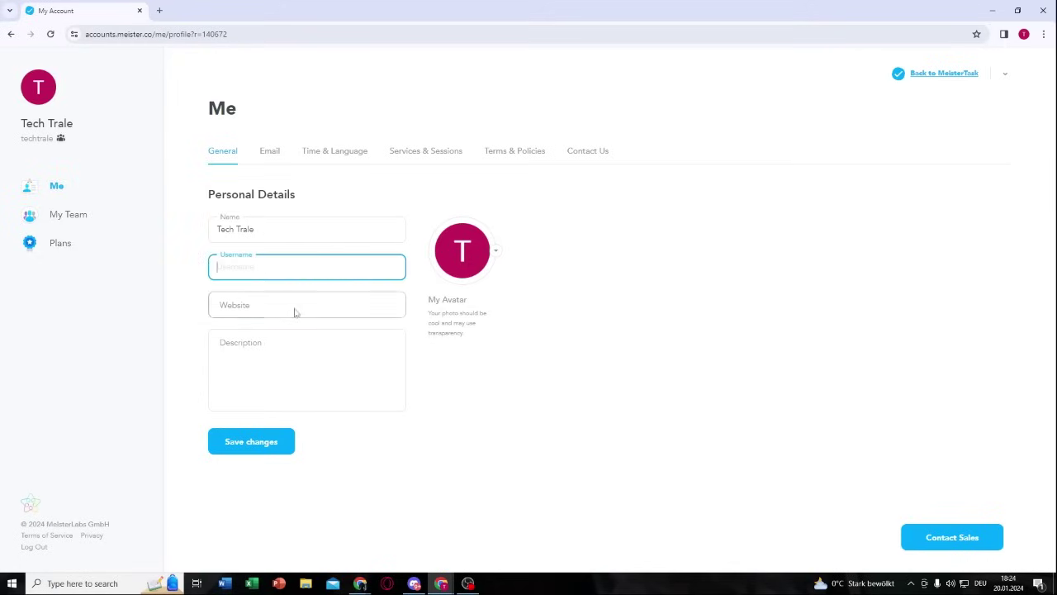
pyautogui.click(293, 307)
pyautogui.click(463, 355)
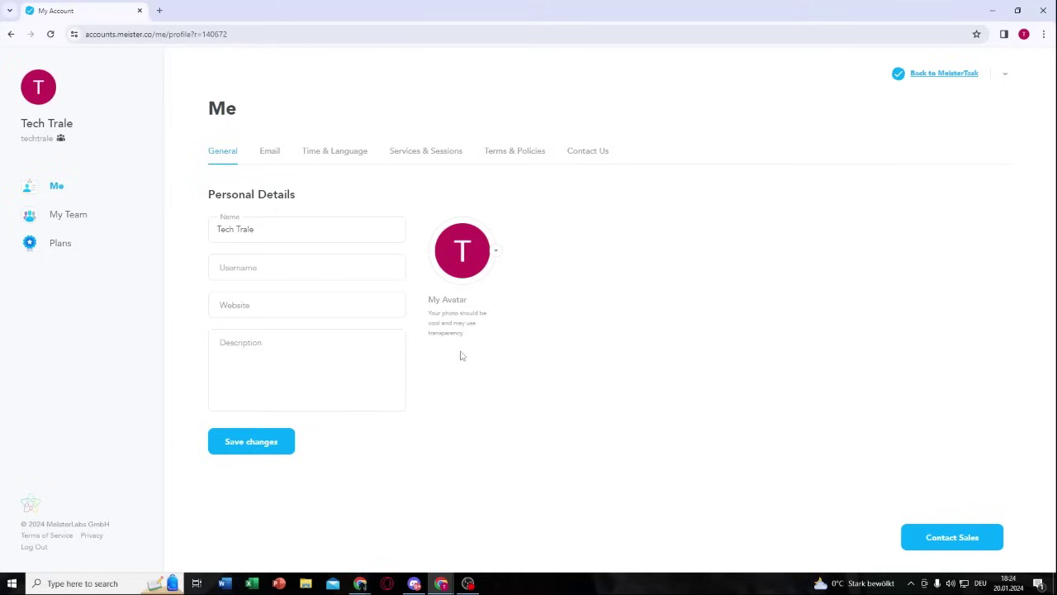
pyautogui.click(217, 312)
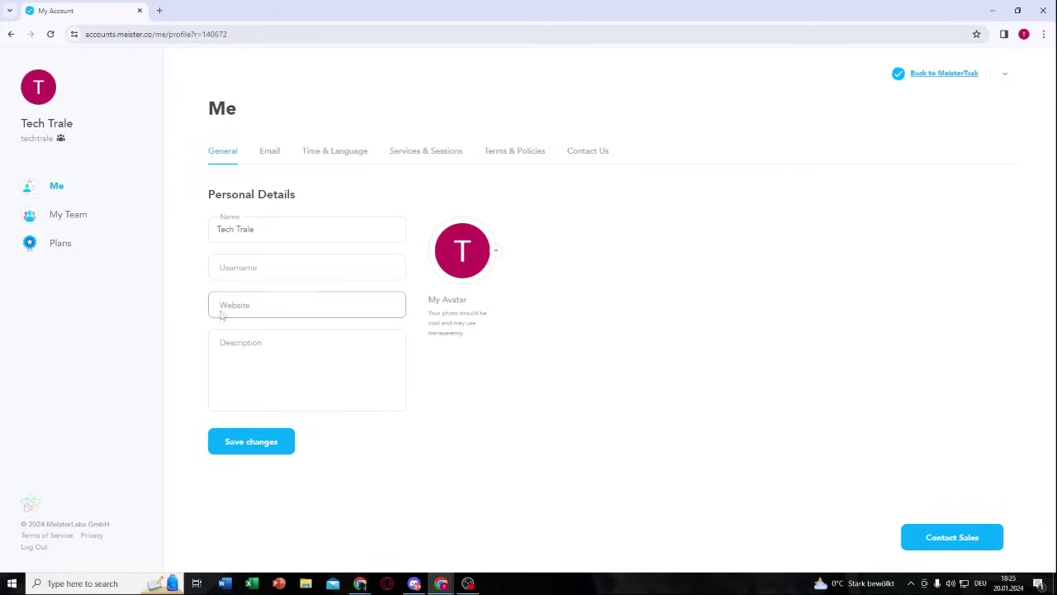
pyautogui.click(247, 337)
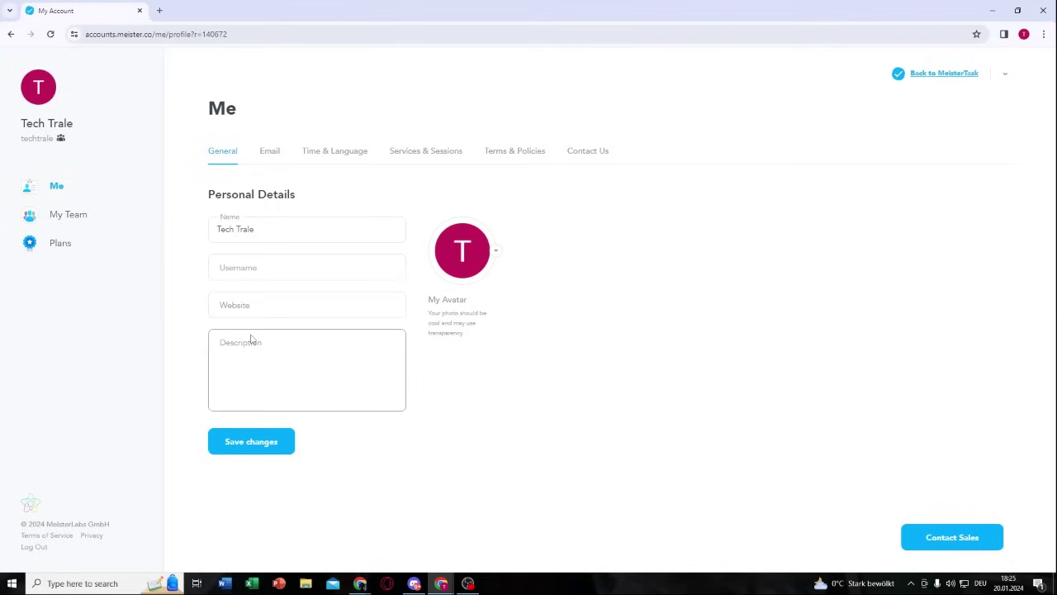
pyautogui.click(168, 329)
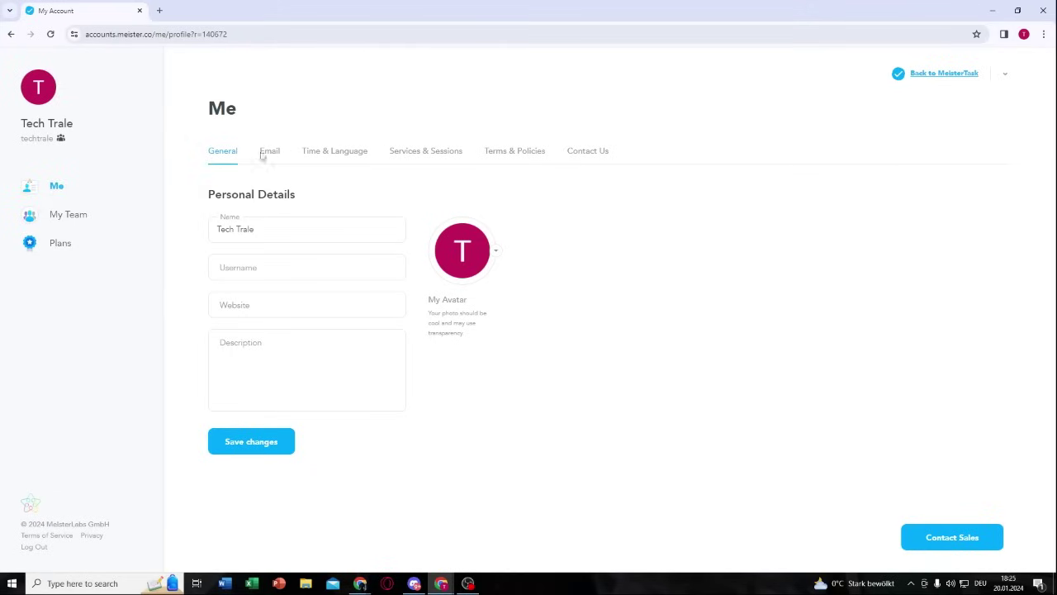
# Step: Browse the Me section's time and language, connected services, terms and Contact Us tabs
pyautogui.click(345, 155)
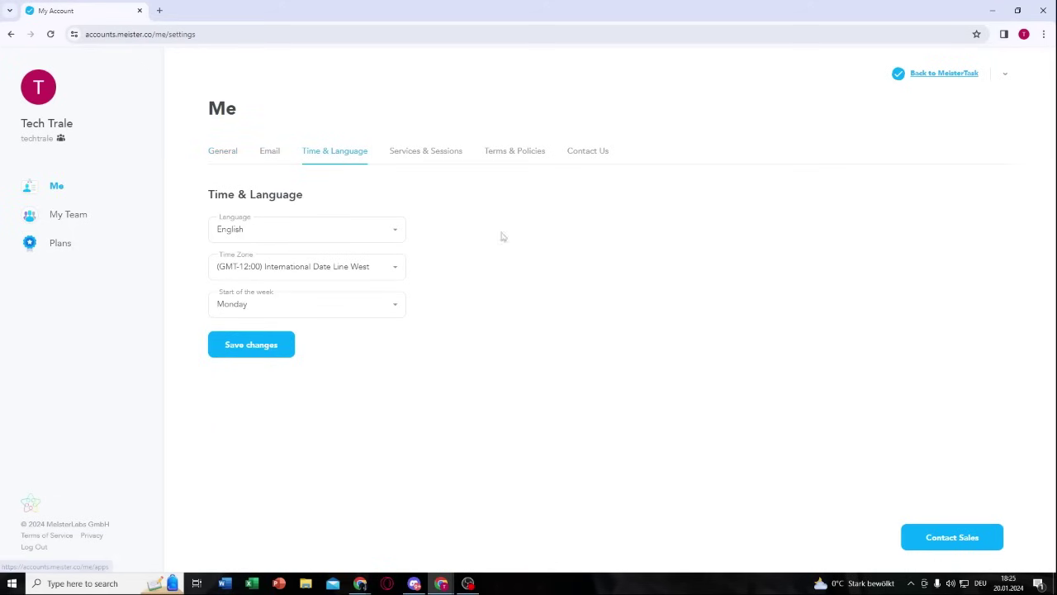
pyautogui.click(428, 162)
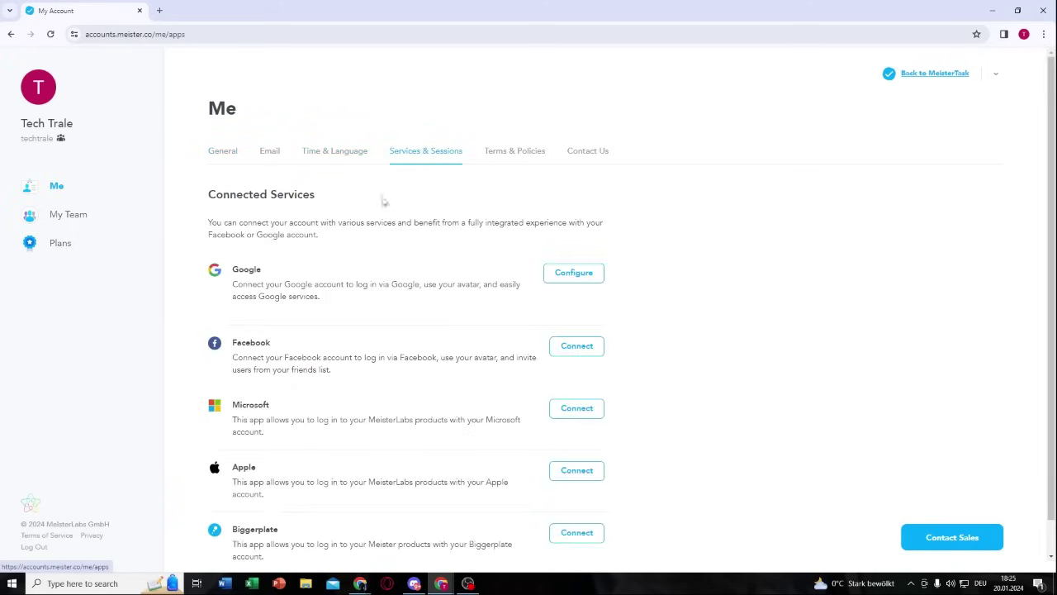
pyautogui.click(506, 161)
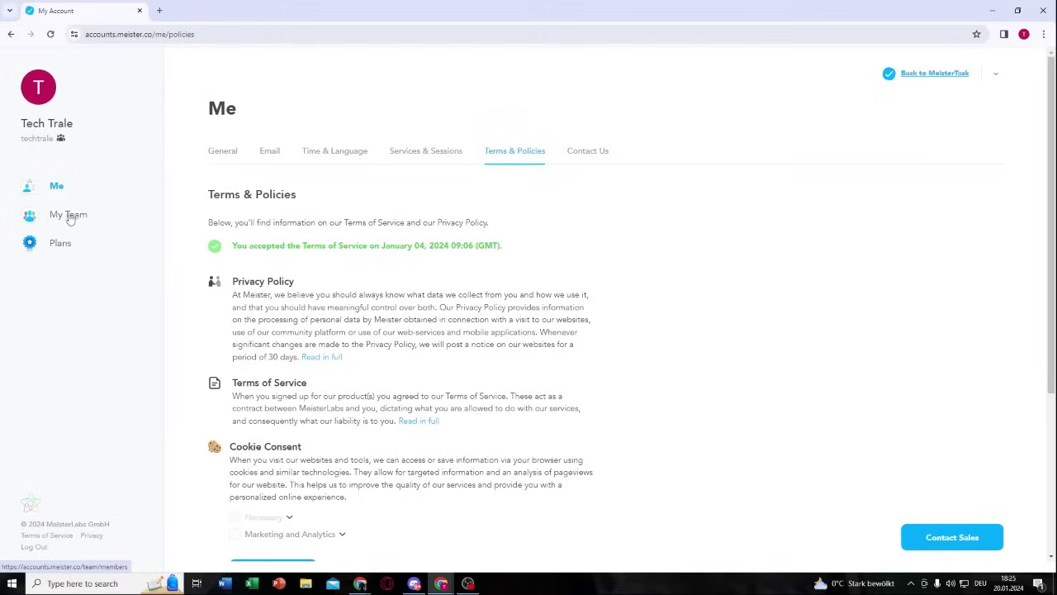
pyautogui.click(598, 156)
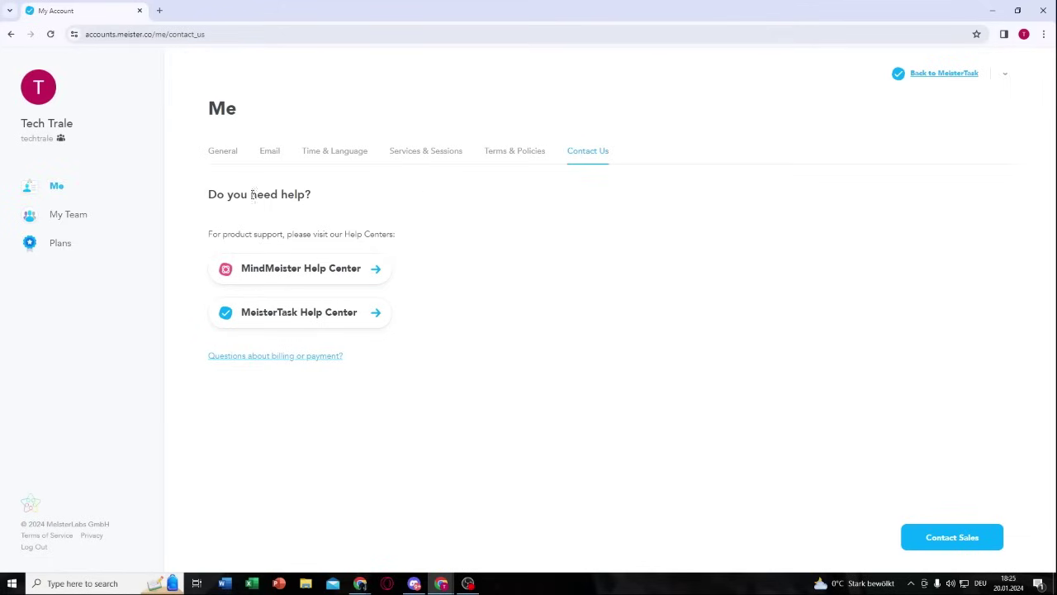
# Step: Browse My Team's members, General Settings, Sign Up Mode and Permissions, then view Plans
pyautogui.click(65, 217)
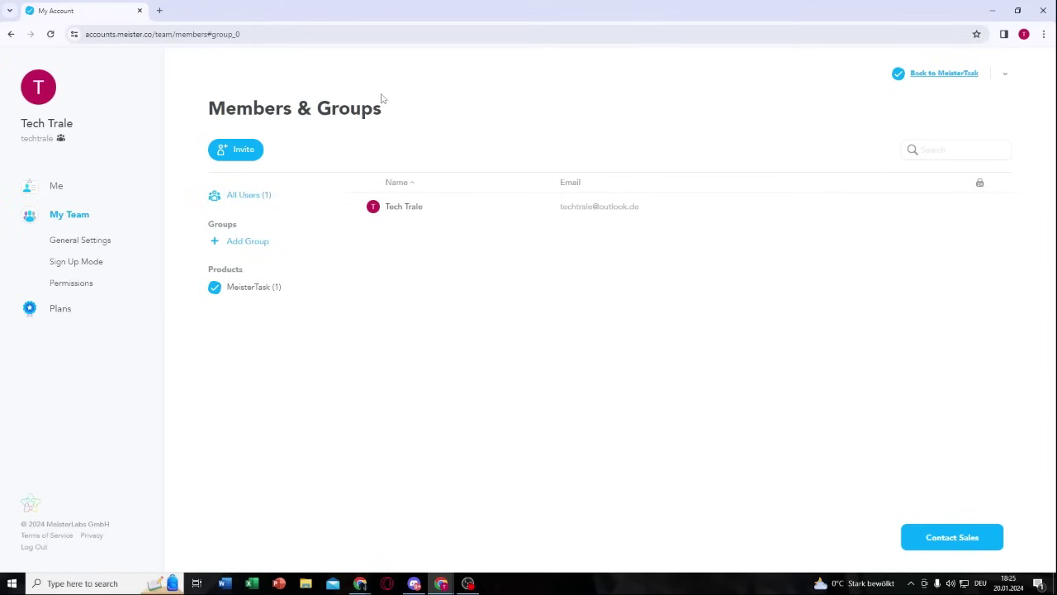
pyautogui.click(81, 241)
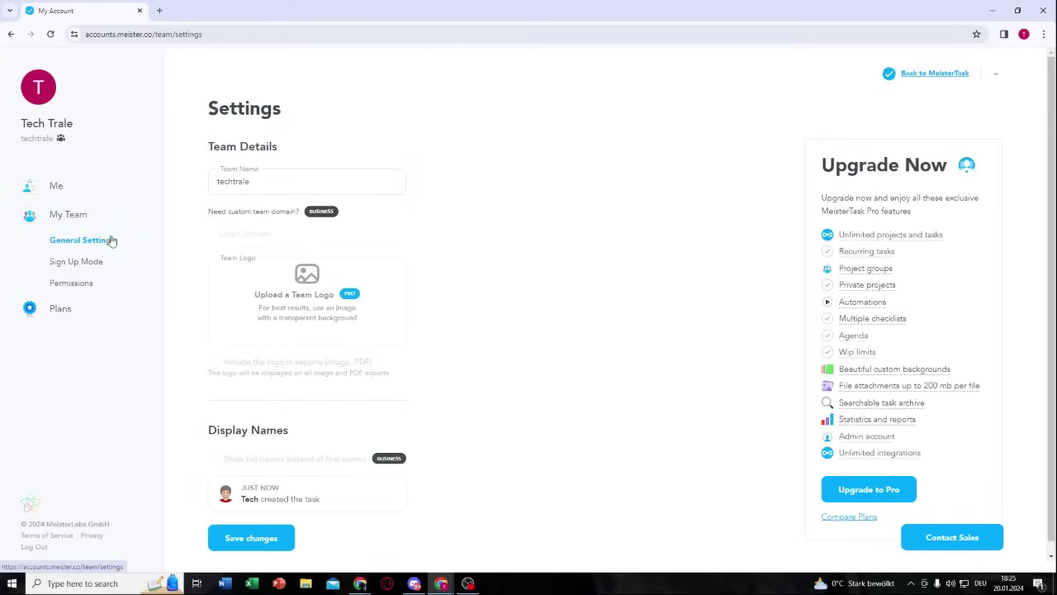
pyautogui.scroll(-1, 504, 250)
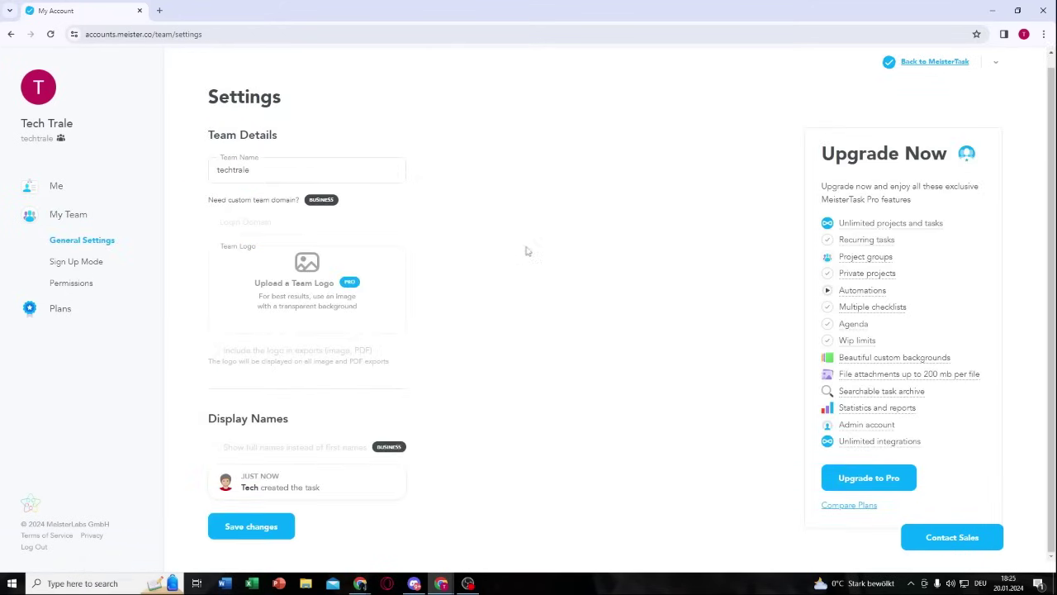
pyautogui.click(81, 264)
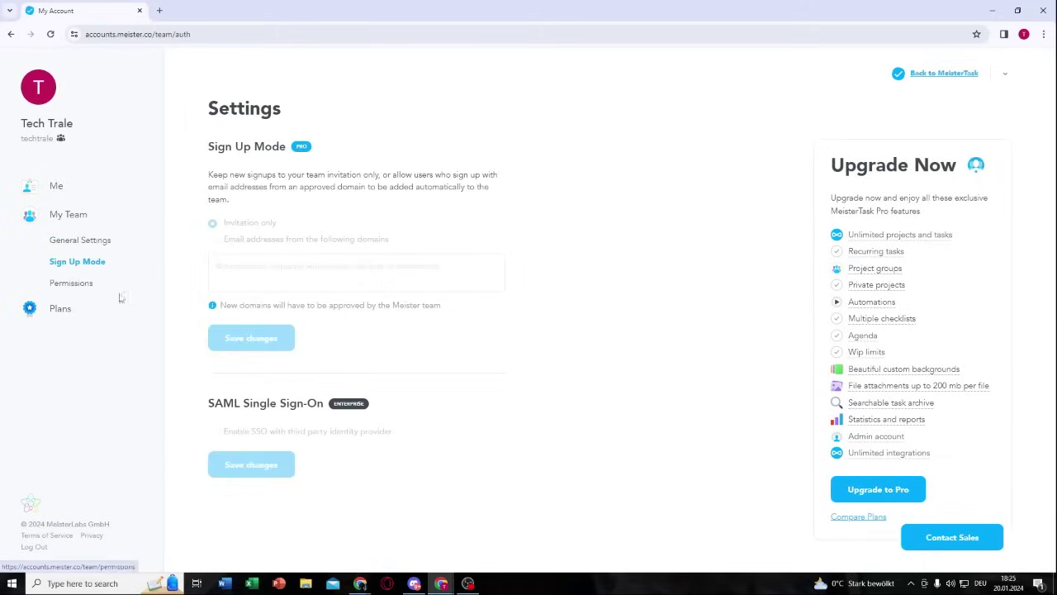
pyautogui.click(86, 285)
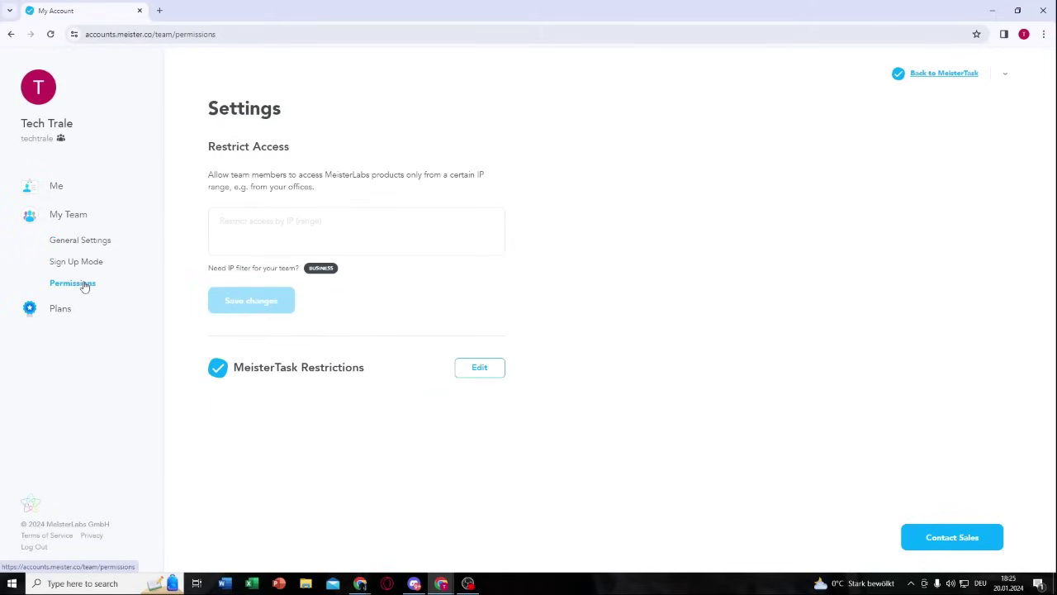
pyautogui.click(60, 312)
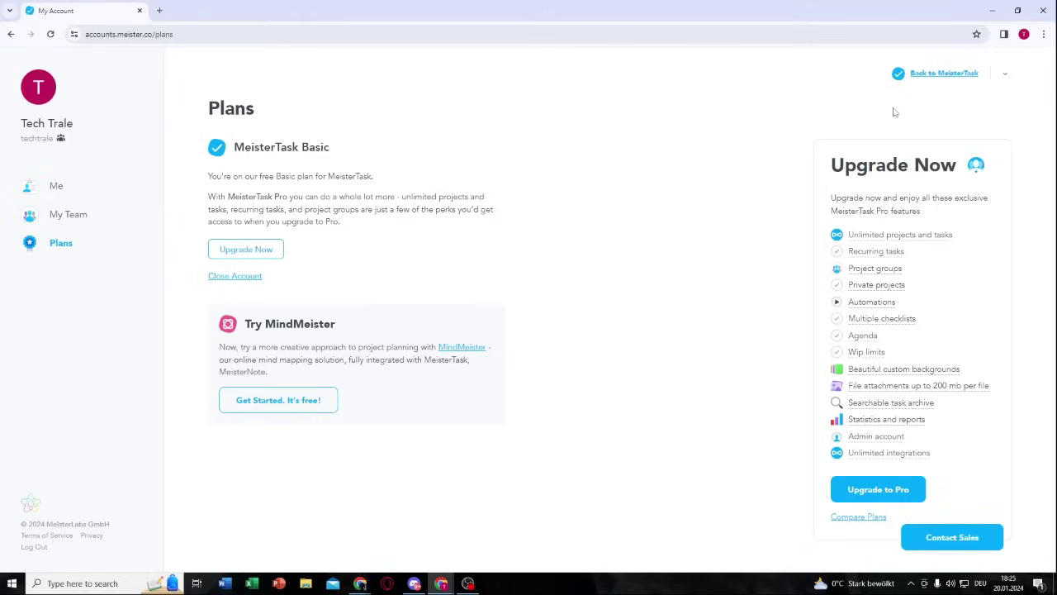
# Step: Return to MeisterTask, read the 14-day free trial offer, and dismiss it without starting
pyautogui.click(938, 79)
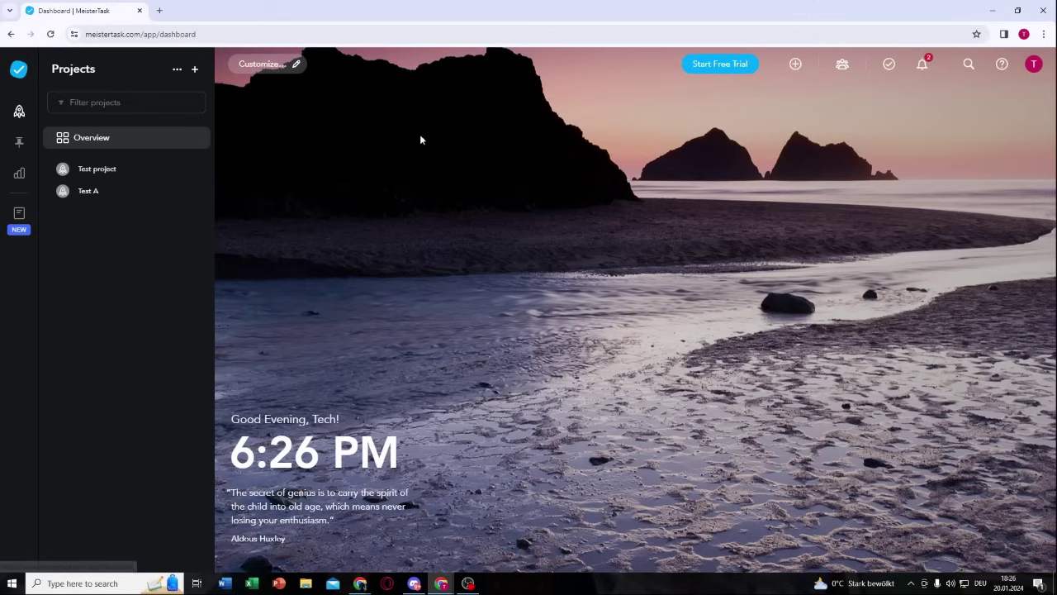
pyautogui.click(718, 70)
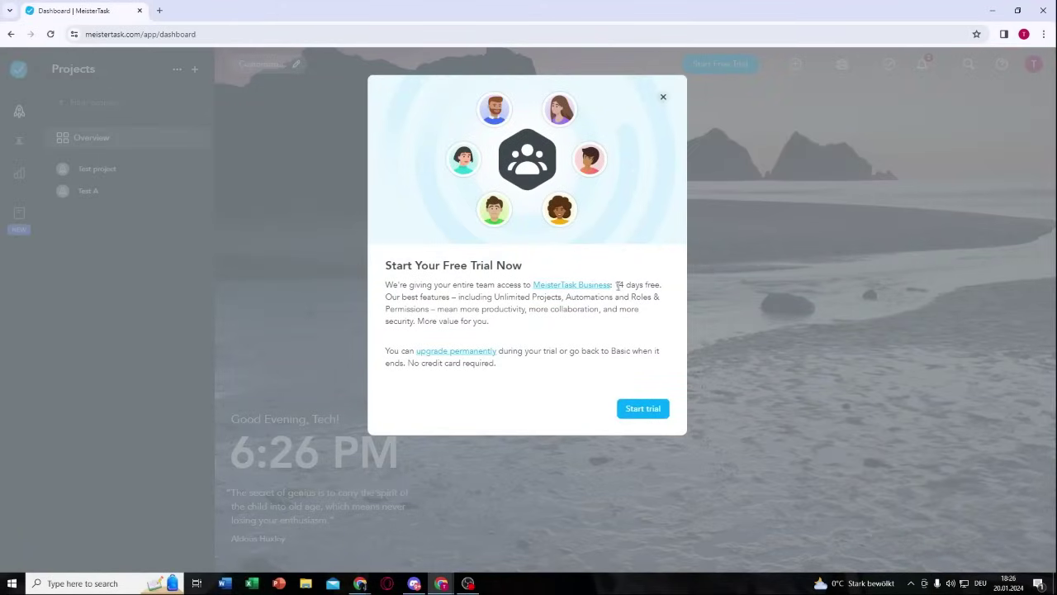
pyautogui.moveTo(618, 285); pyautogui.dragTo(662, 282)
pyautogui.click(661, 317)
pyautogui.click(663, 99)
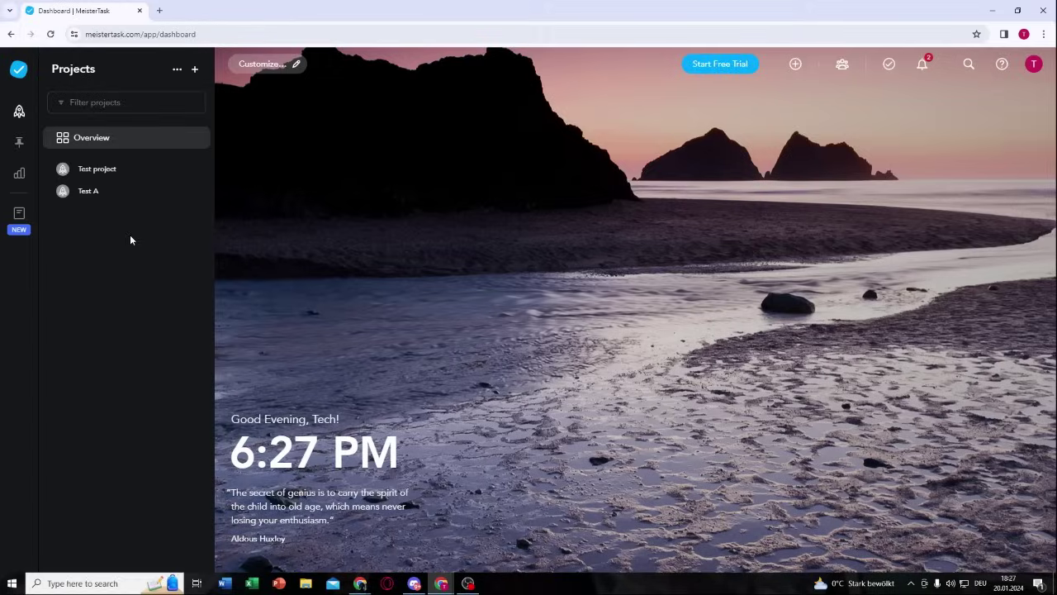
# Step: Go from Test A to the Agenda board and dismiss its introduction and pinning tip
pyautogui.click(113, 199)
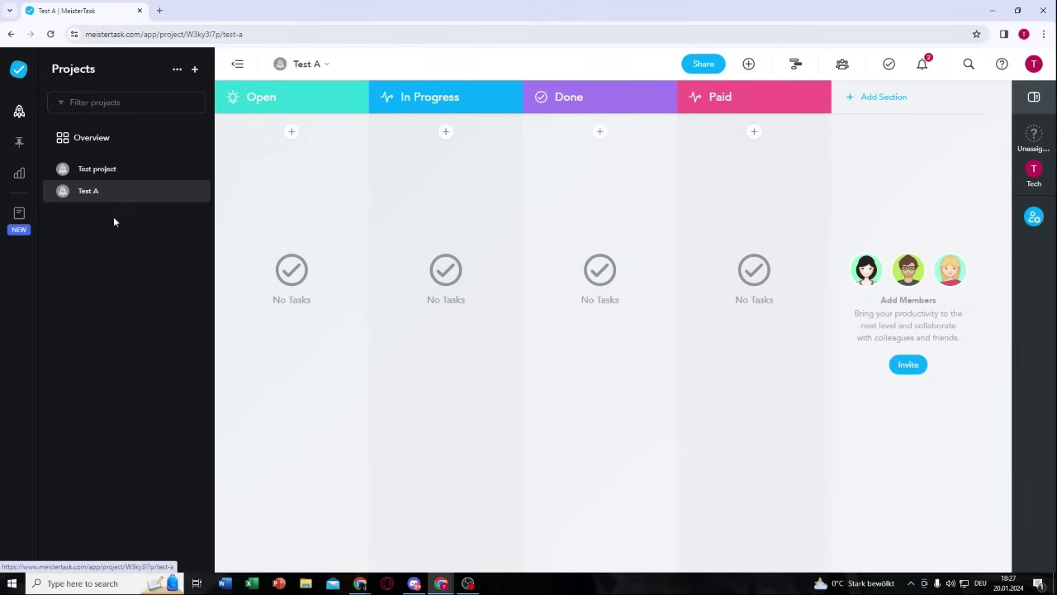
pyautogui.click(19, 146)
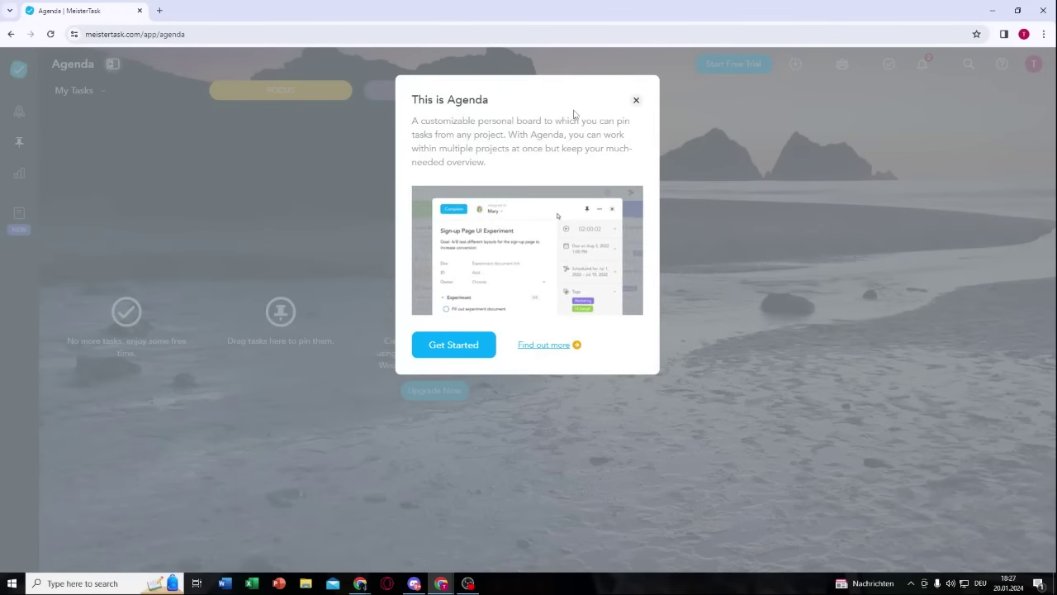
pyautogui.click(636, 106)
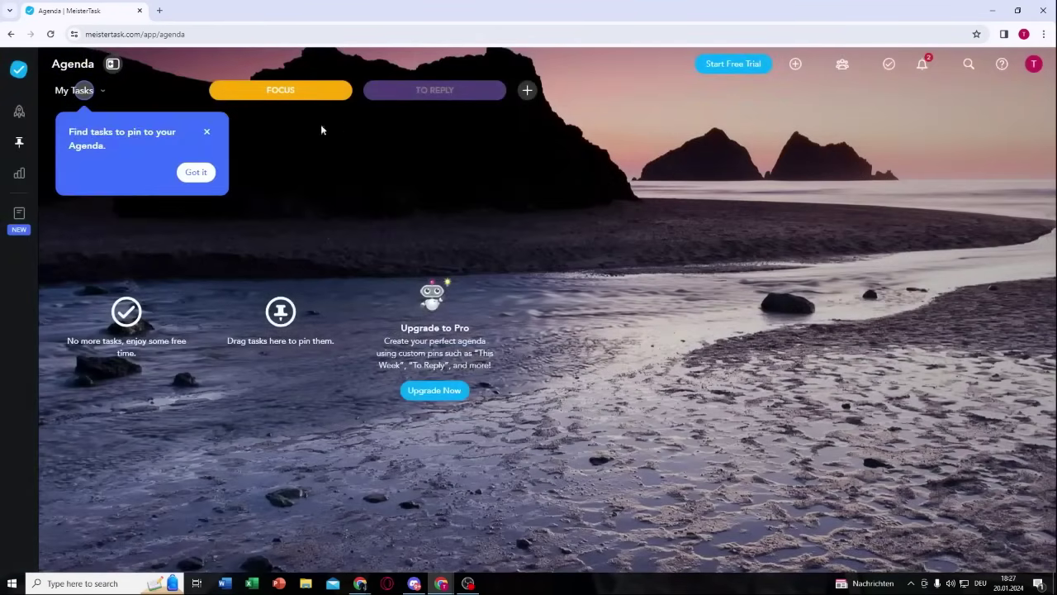
pyautogui.click(206, 132)
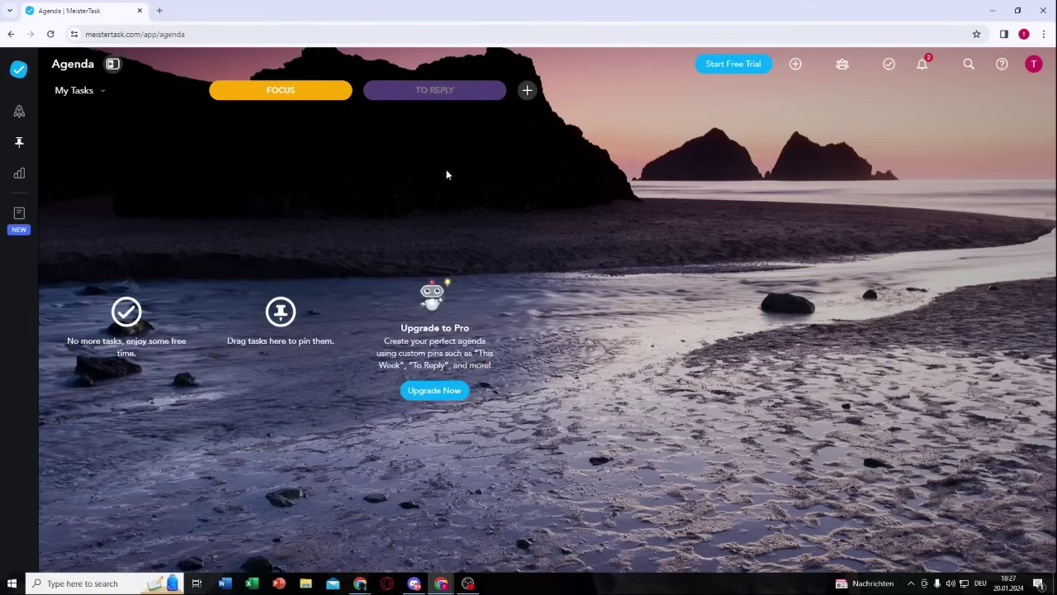
# Step: Open Reports, dismiss its welcome, quick reports, filters and axis tips, then return to Projects
pyautogui.click(19, 173)
pyautogui.click(636, 100)
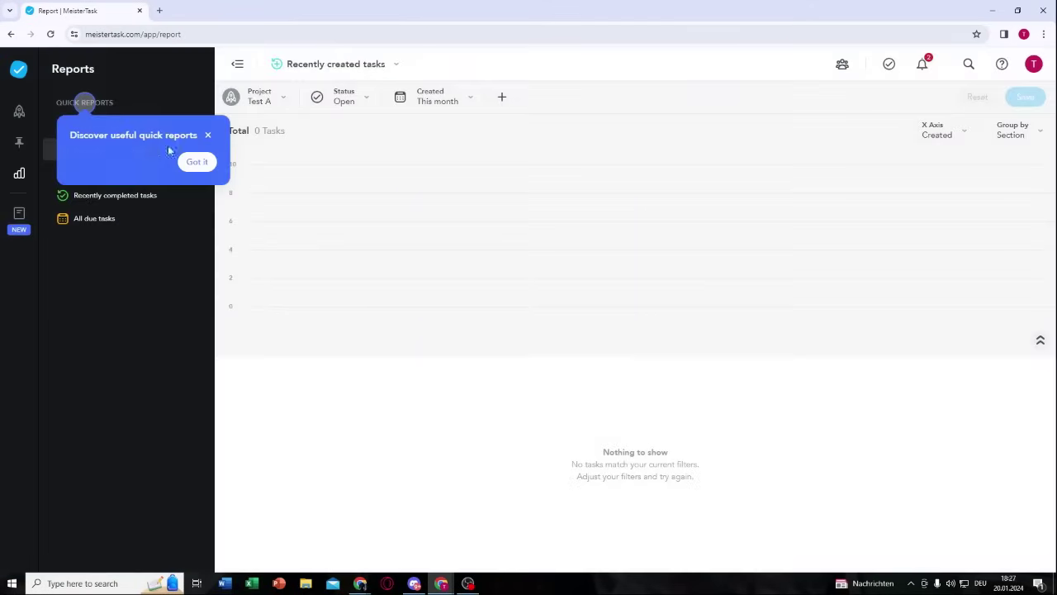
pyautogui.click(207, 134)
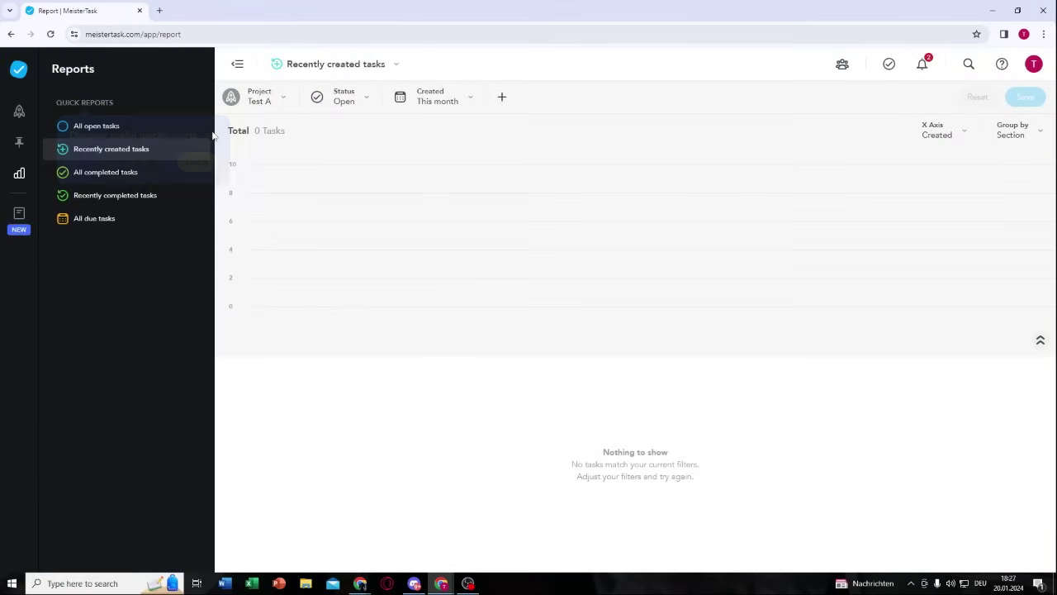
pyautogui.click(567, 141)
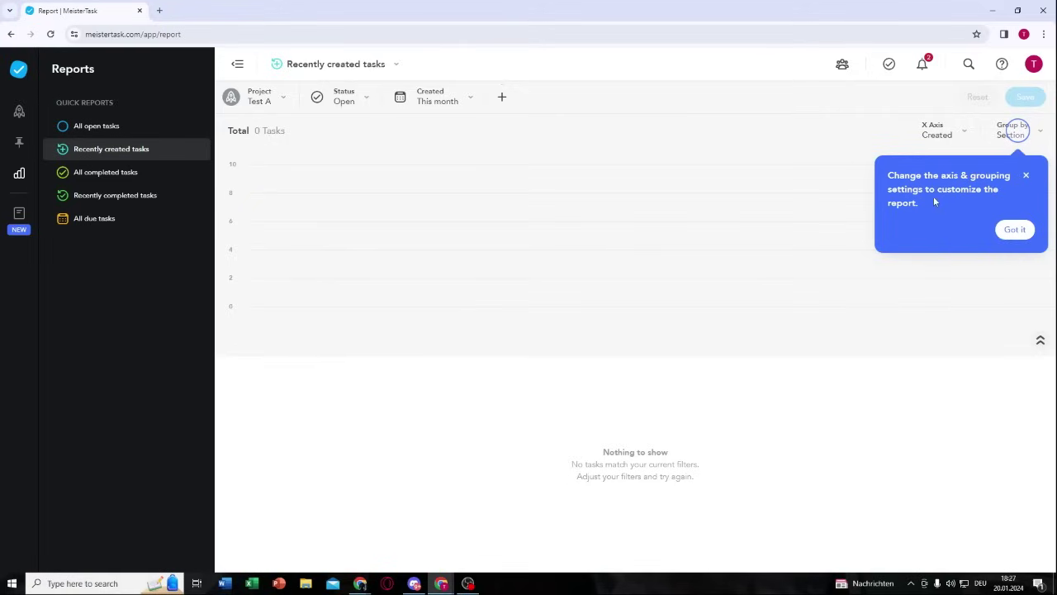
pyautogui.click(1026, 178)
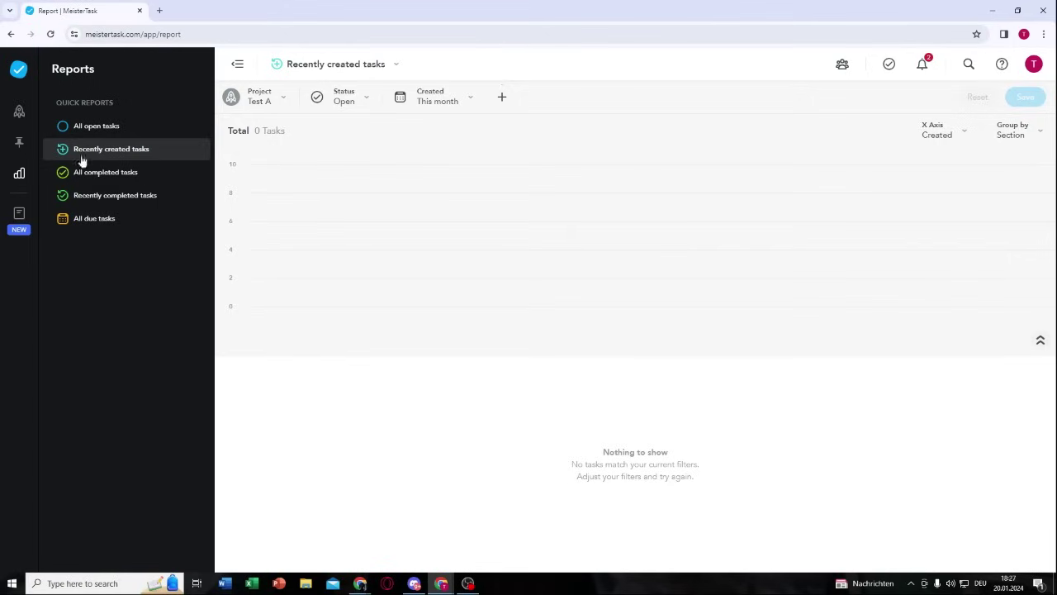
pyautogui.click(23, 113)
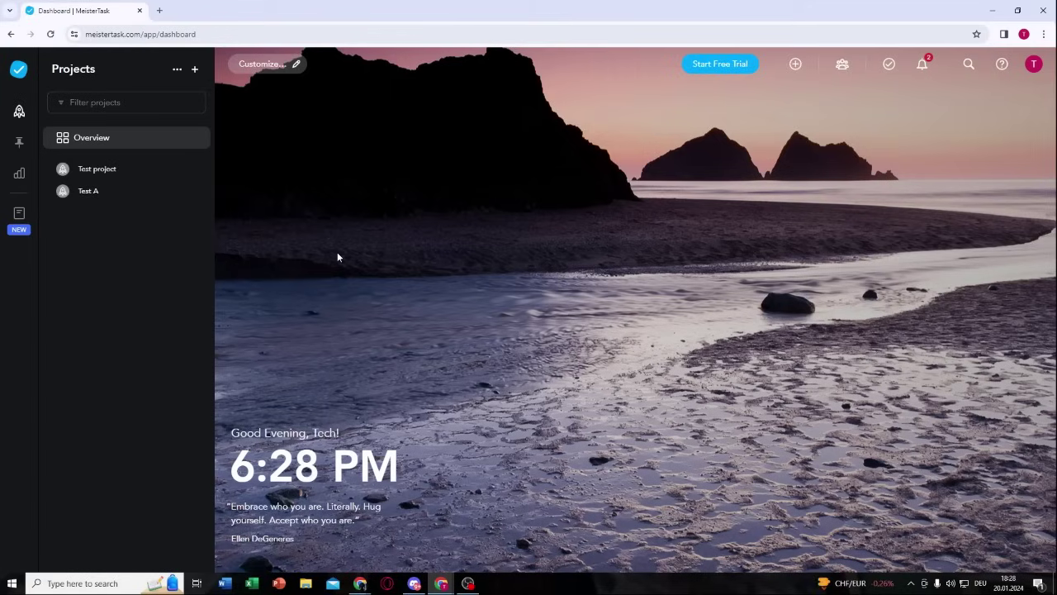
# Step: Try adding a group on My Team's Members & Groups page, then decline the Business upgrade
pyautogui.click(843, 63)
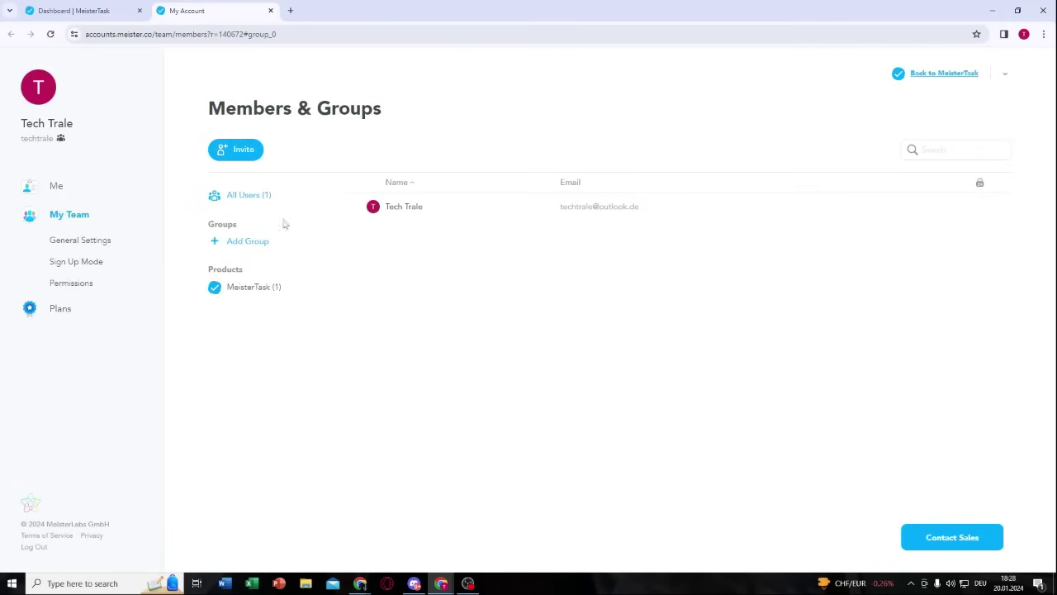
pyautogui.click(245, 241)
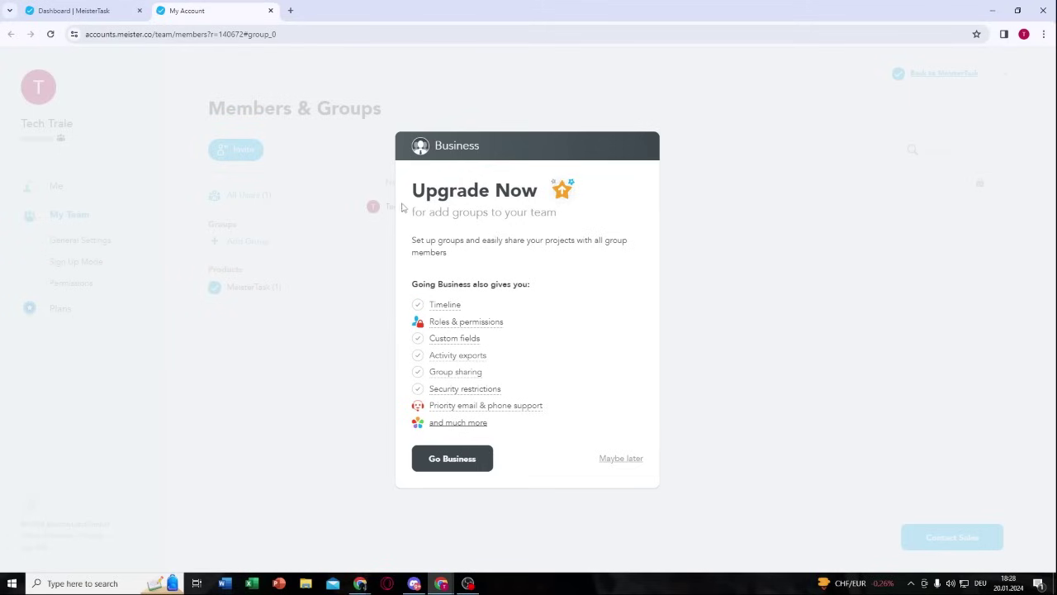
pyautogui.moveTo(412, 190); pyautogui.dragTo(557, 195)
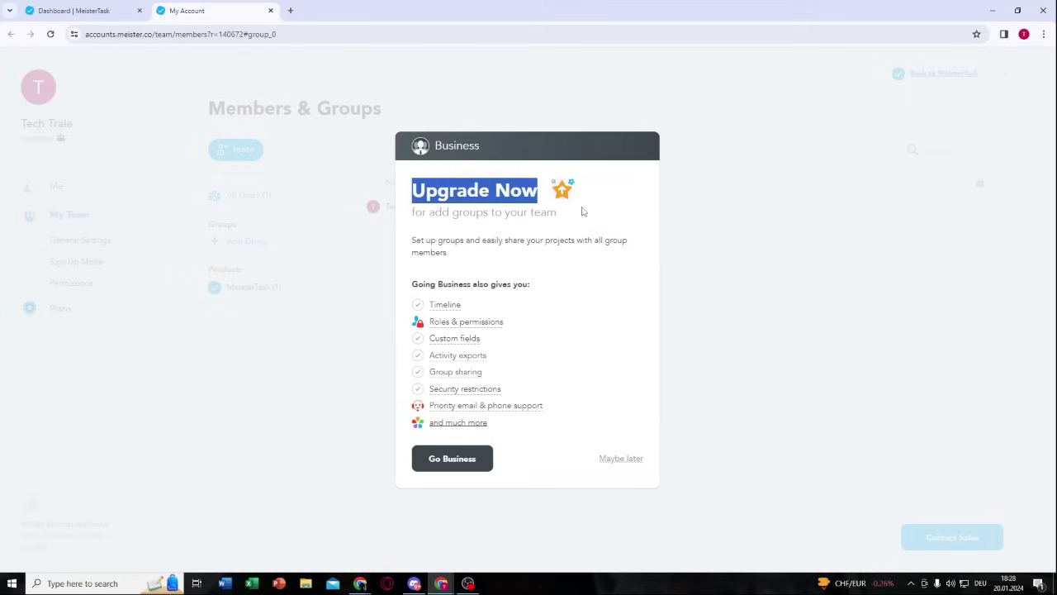
pyautogui.click(595, 254)
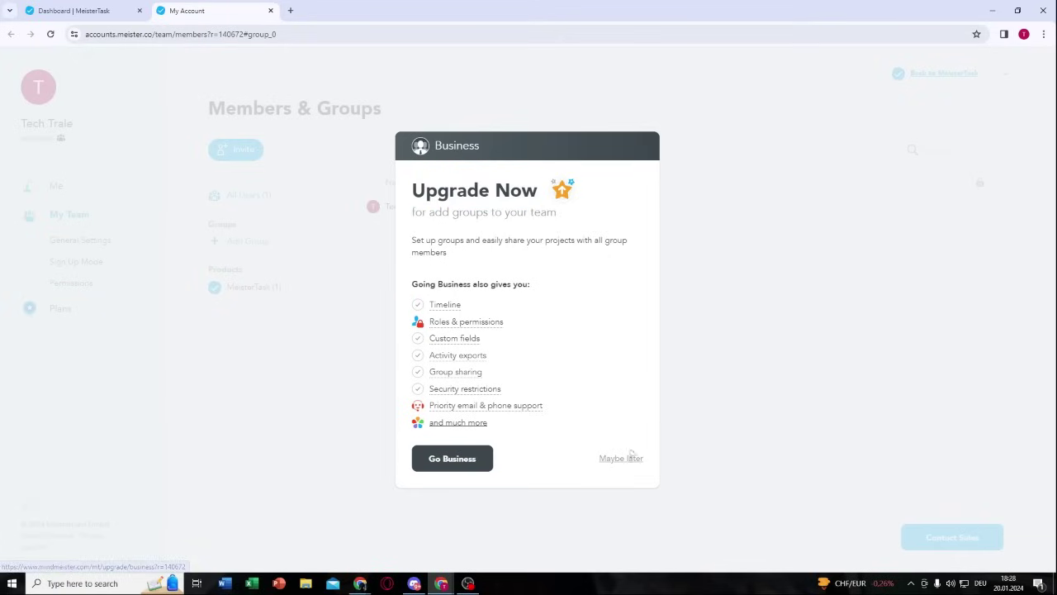
pyautogui.click(632, 460)
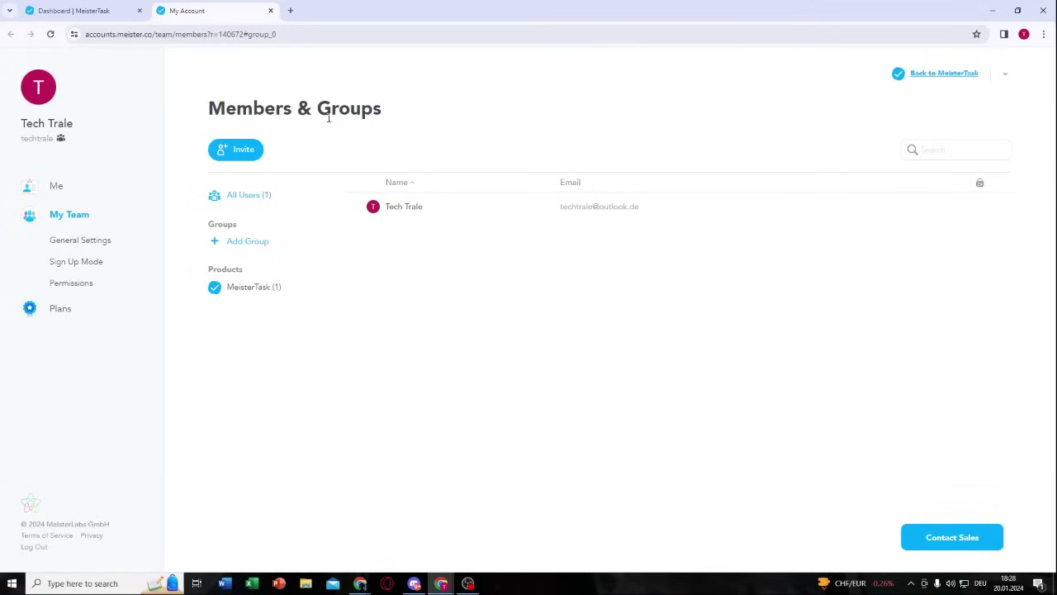
# Step: Close the My Account browser tab so the MeisterTask dashboard tab is in front
pyautogui.click(270, 10)
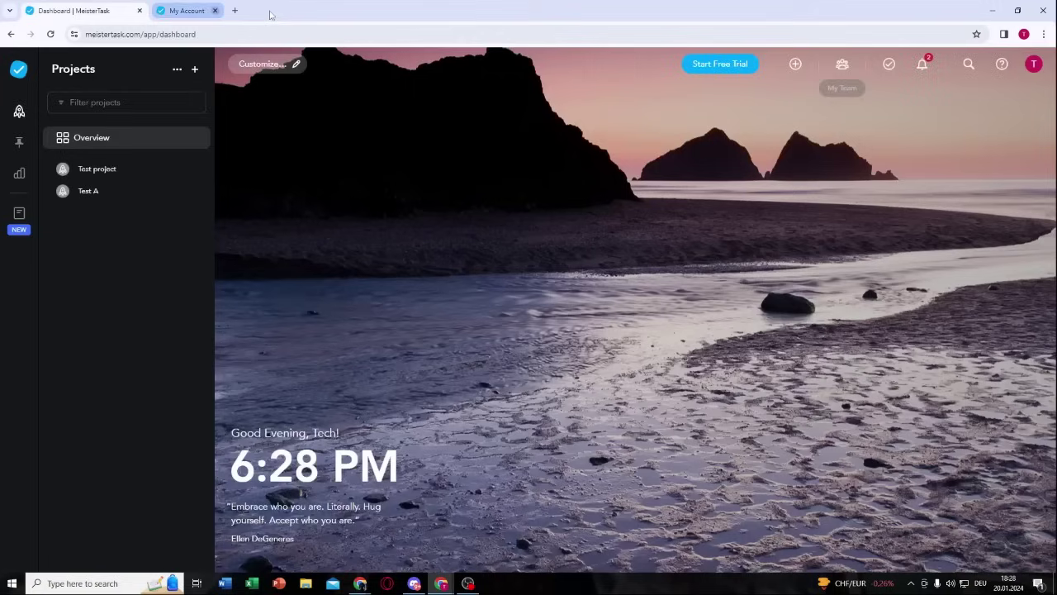